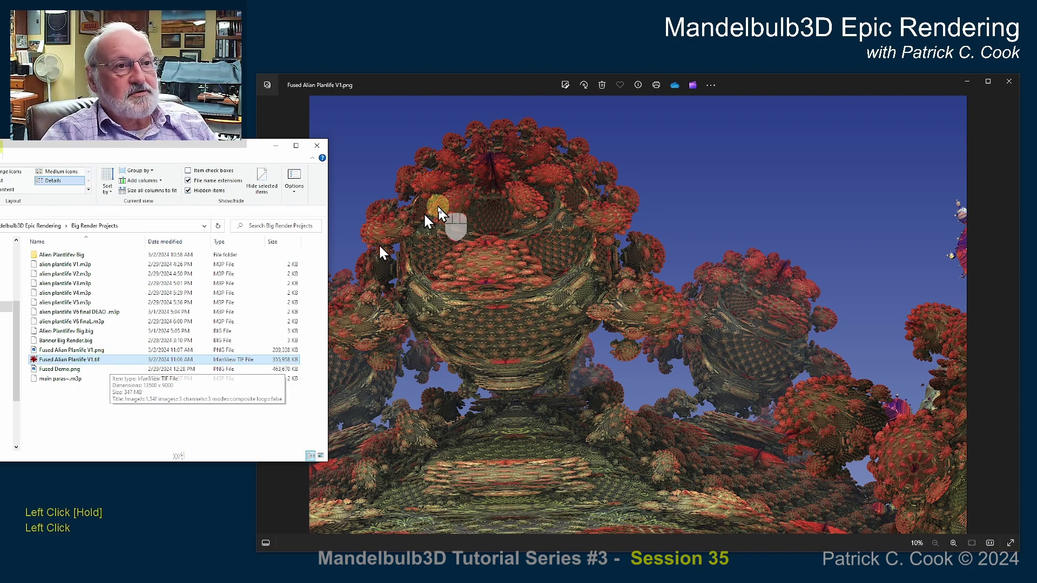
left_click_drag(535, 84, 539, 90)
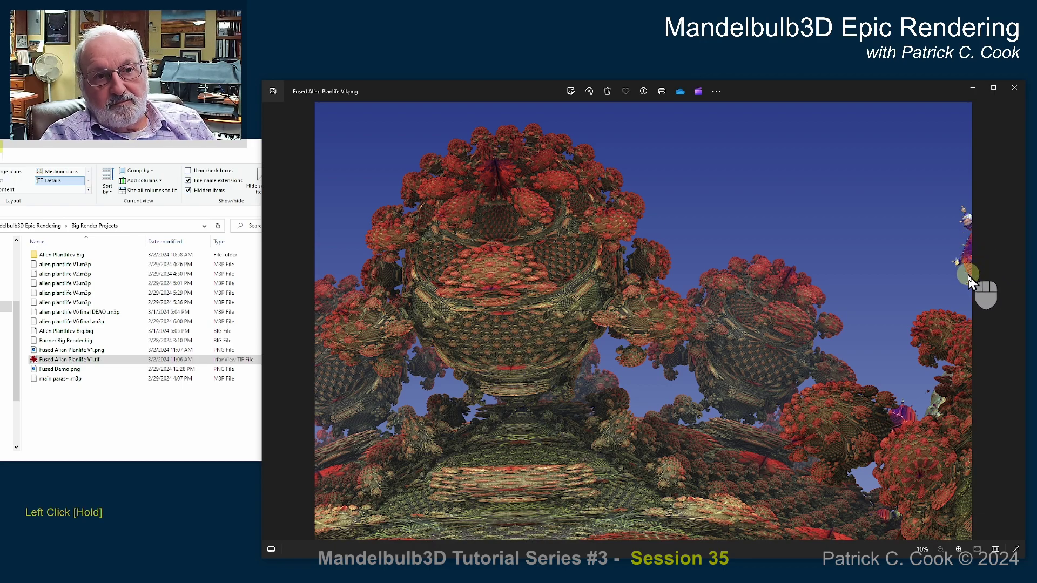
scroll(668, 354, "down", 2)
left_click(665, 350)
scroll(665, 349, "down", 1)
scroll(666, 350, "up", 2)
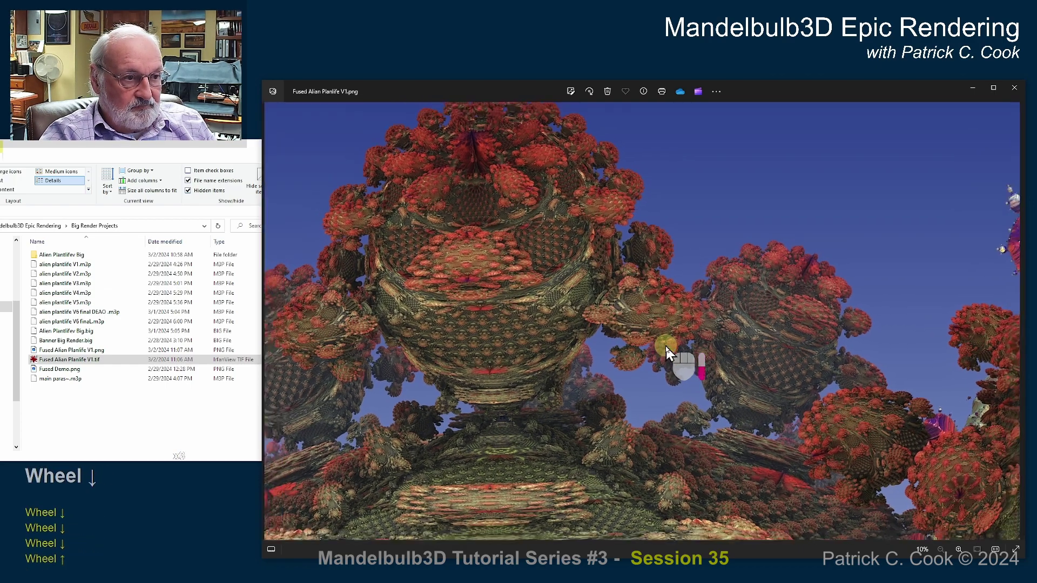
scroll(669, 351, "down", 2)
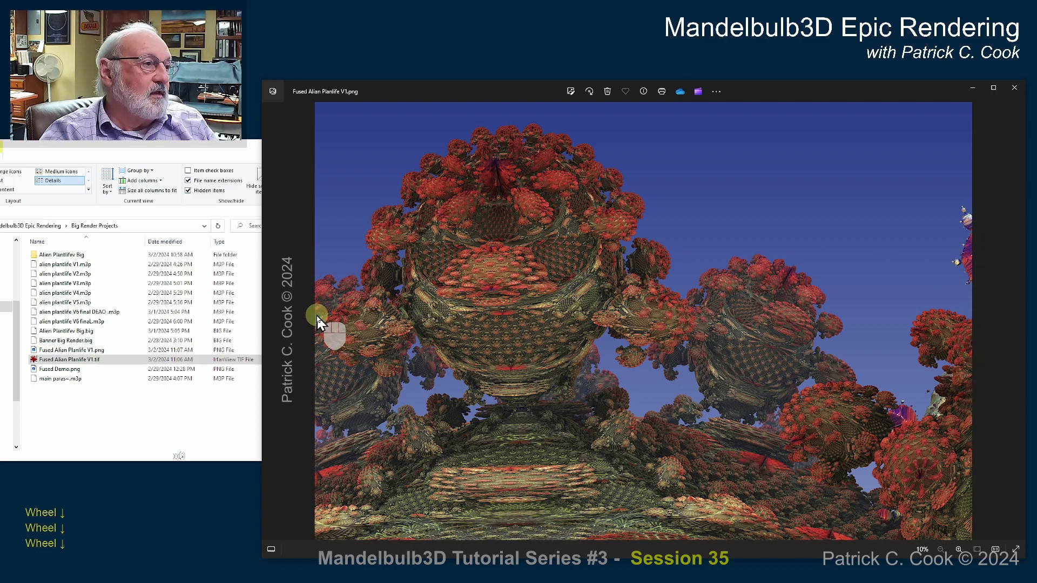
Open the Alien Plantlifev Big folder, set it to Extra large icons, and scroll to the tile renders
left_click_drag(130, 154, 192, 144)
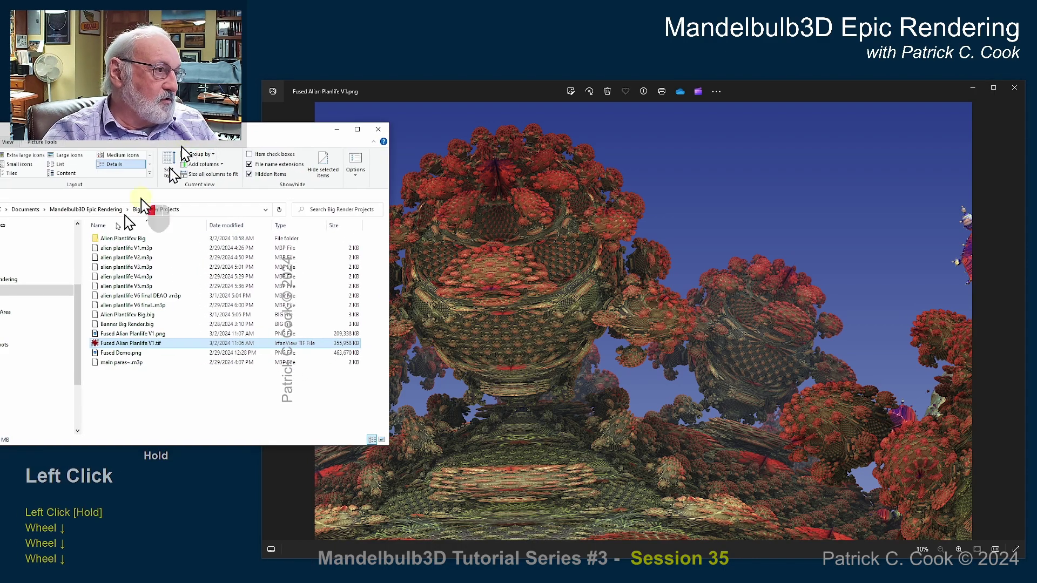
left_click(6, 302)
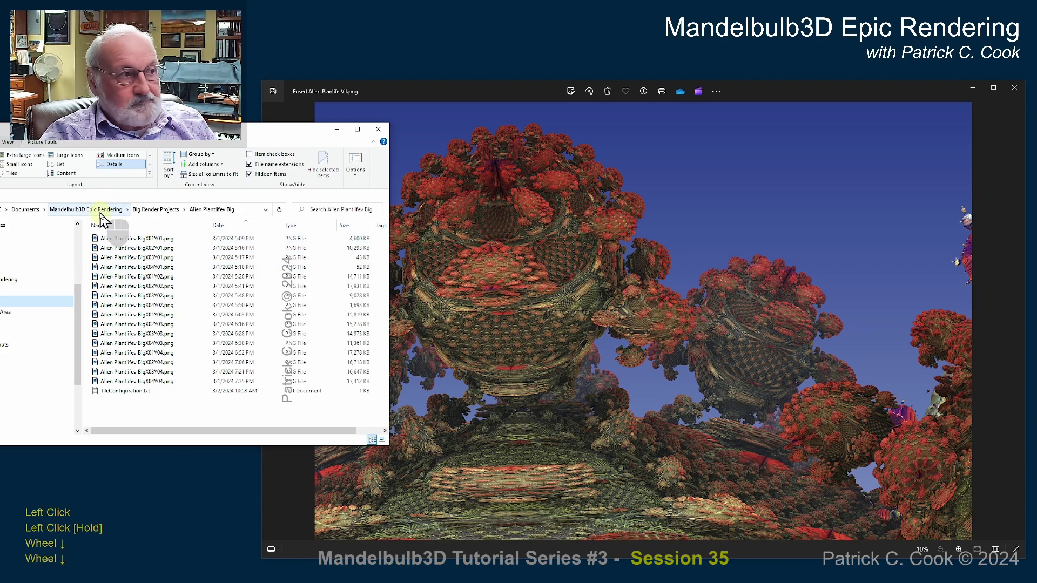
left_click(69, 156)
left_click(71, 158)
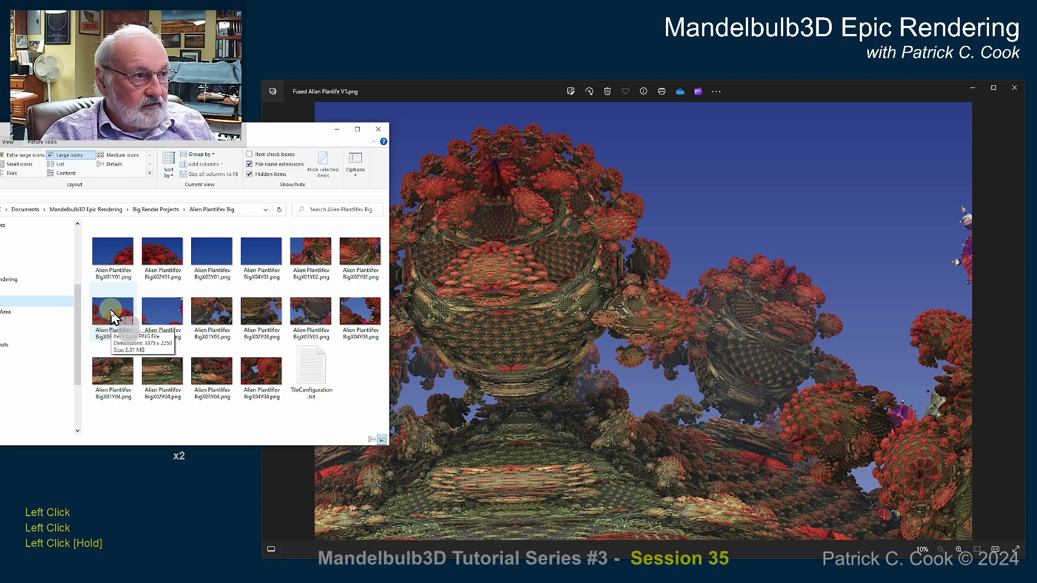
left_click_drag(112, 316, 40, 158)
left_click(32, 156)
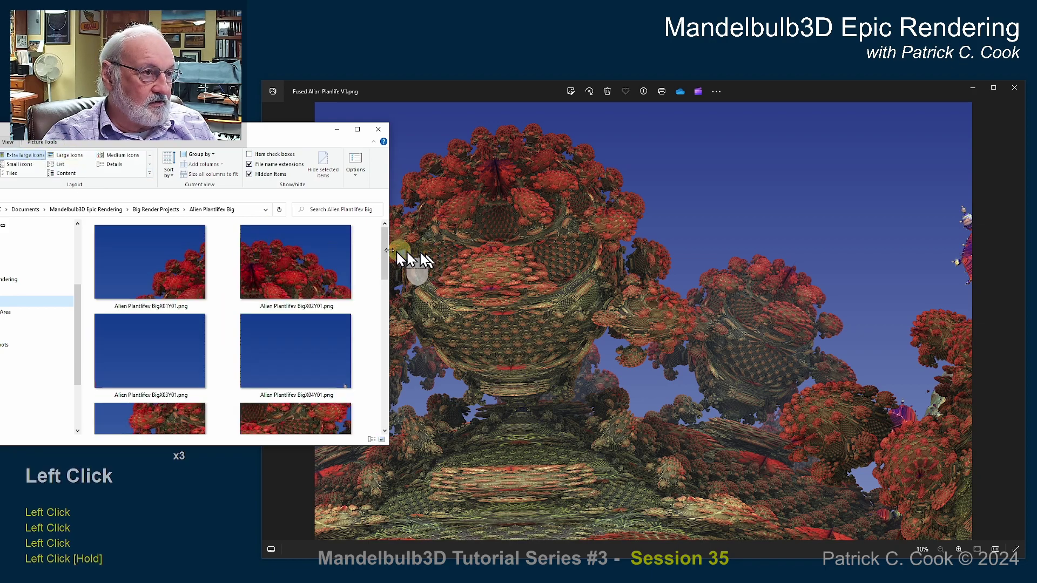
left_click_drag(387, 261, 380, 309)
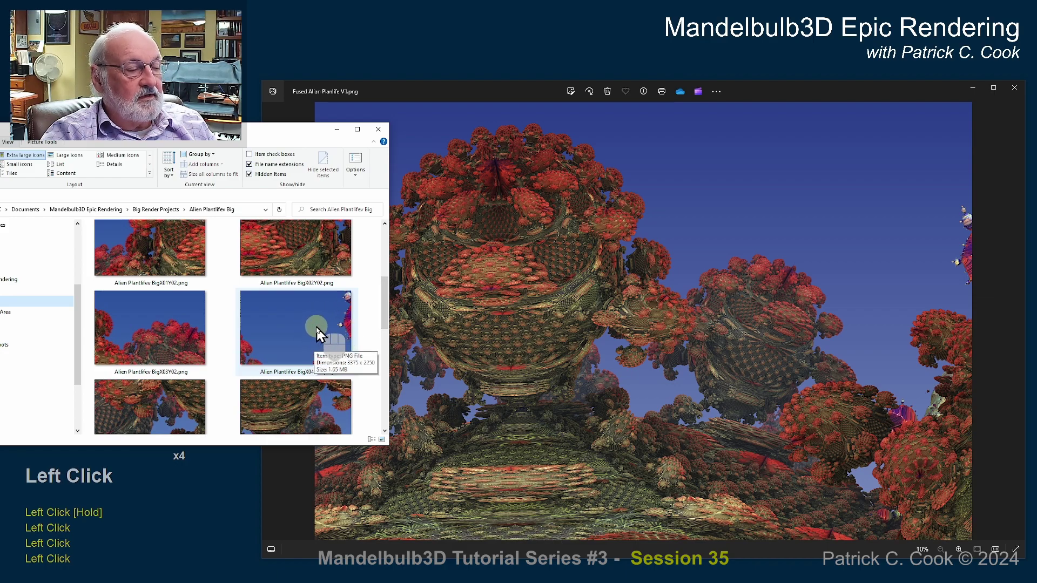
Open BigX04Y02.png in a second Photos window, resize both viewers, and place the tile at lower left
double_click(317, 328)
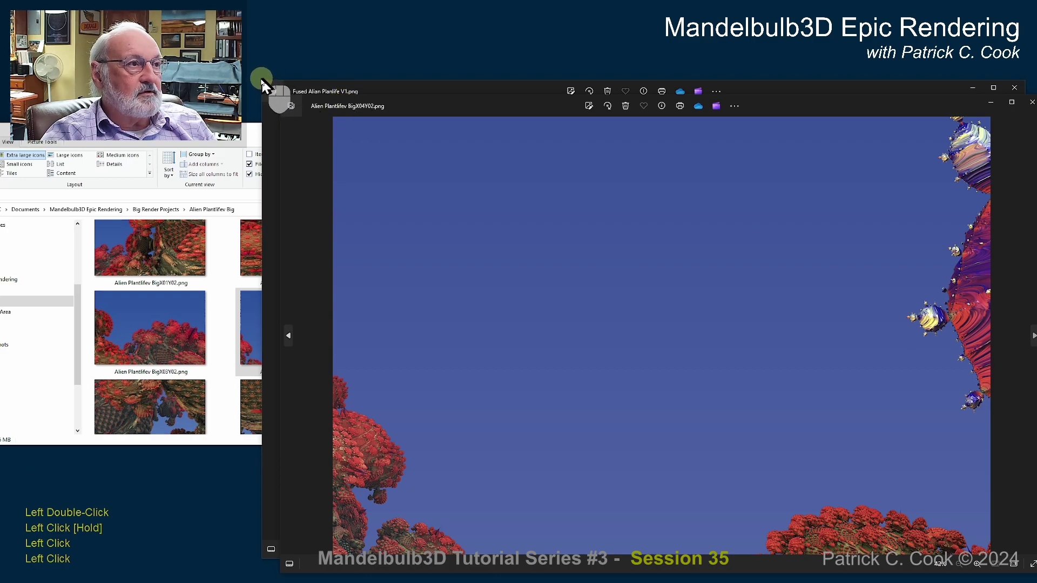
left_click_drag(1025, 81, 633, 316)
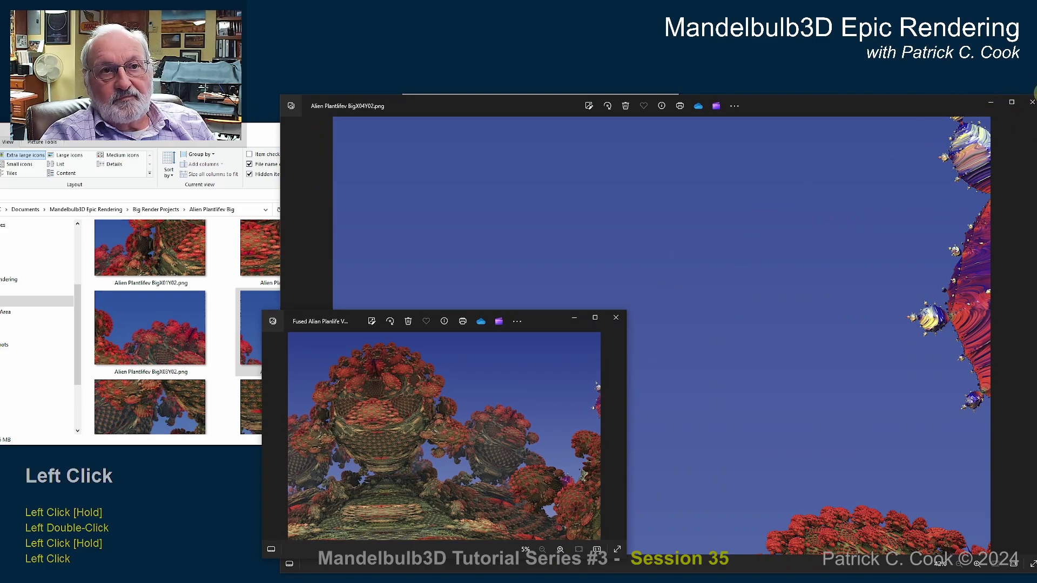
left_click_drag(1033, 96, 638, 397)
left_click_drag(475, 412, 652, 349)
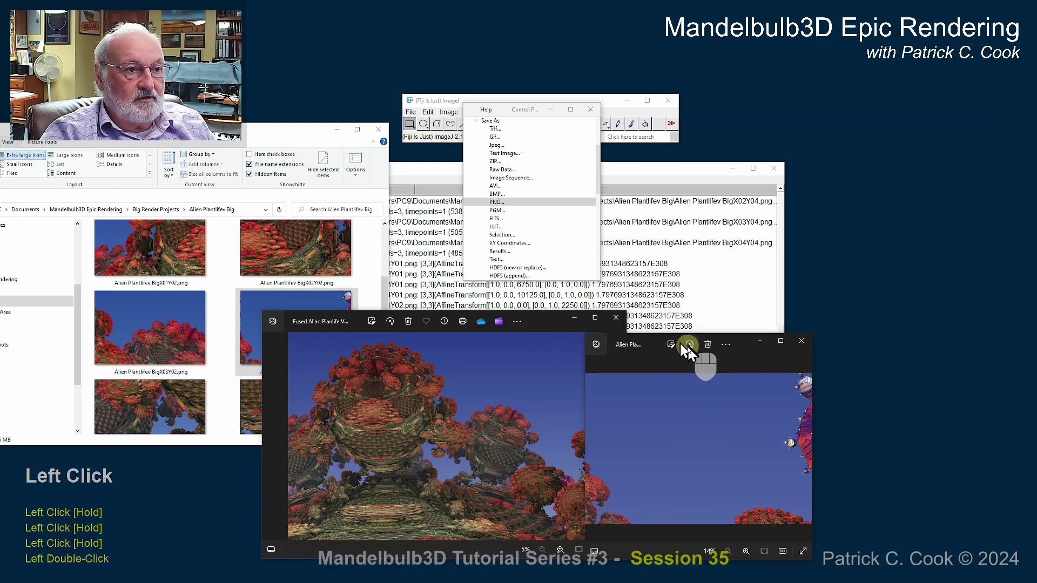
left_click_drag(739, 348, 214, 228)
left_click_drag(630, 309, 1033, 78)
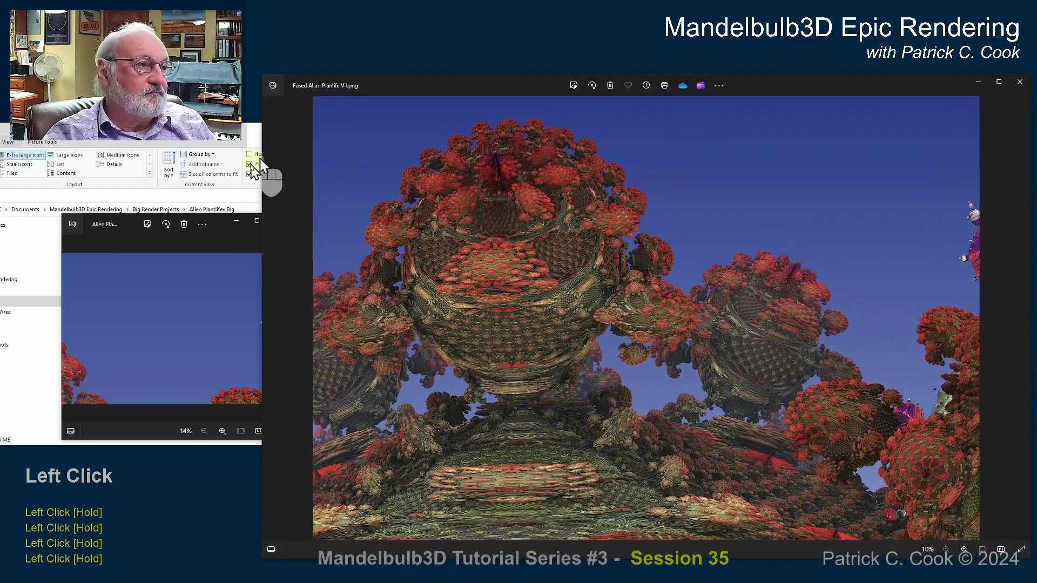
Drag the BigX04Y02 tile window across the Fused render, ending at its top centre
left_click_drag(212, 217, 854, 161)
left_click_drag(707, 379, 853, 211)
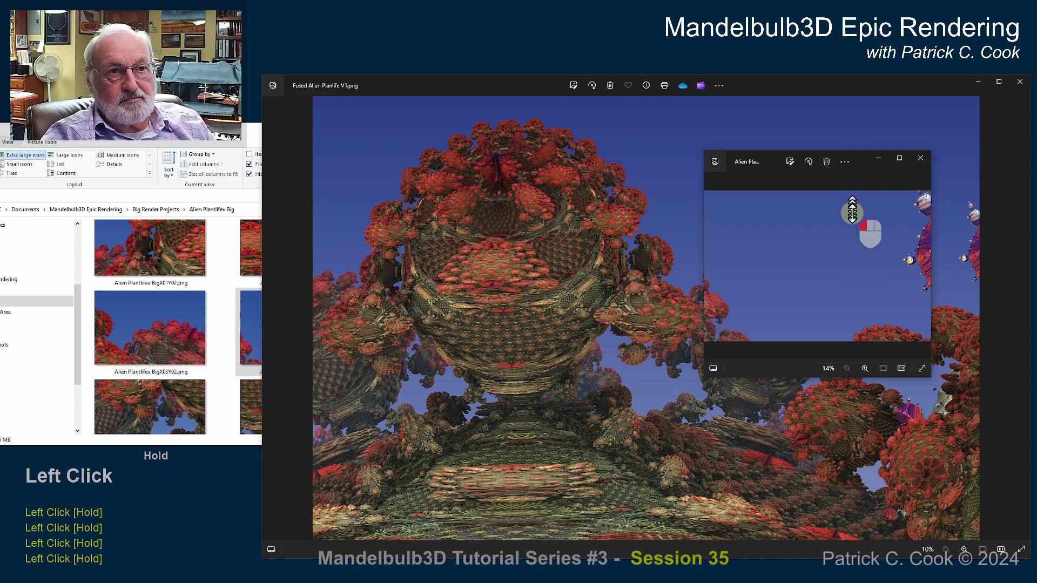
mouse_move(861, 162)
left_mouse_down()
mouse_move(906, 154)
mouse_move(841, 154)
mouse_move(850, 151)
left_mouse_up()
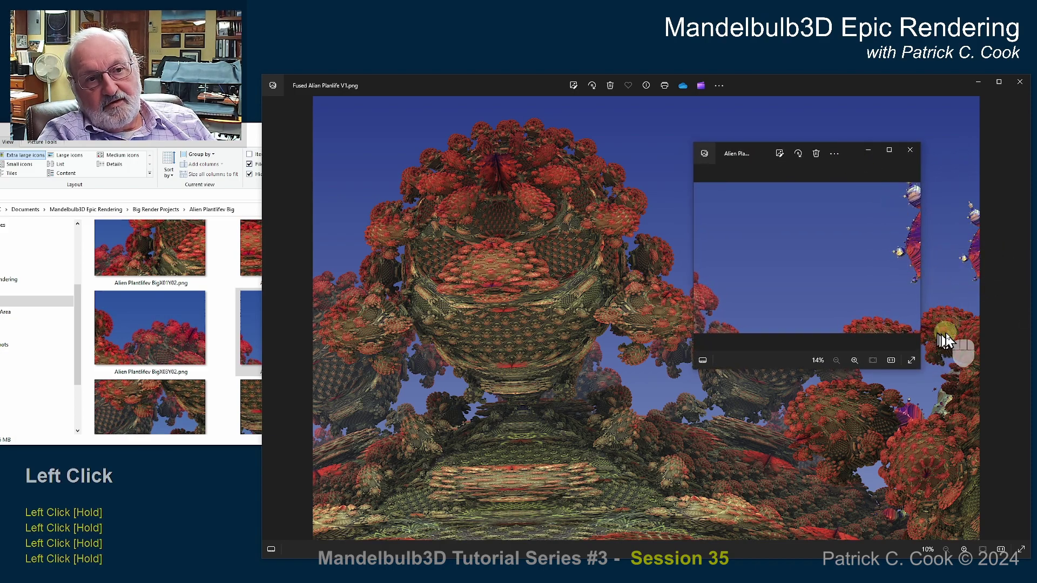
left_click_drag(942, 327, 368, 355)
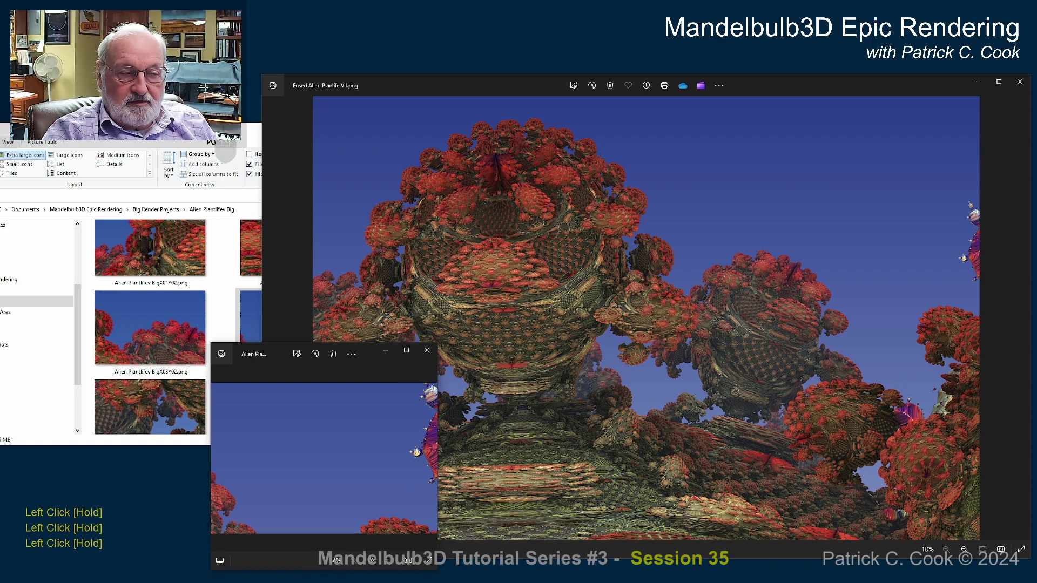
mouse_move(290, 358)
left_mouse_down()
mouse_move(286, 261)
mouse_move(323, 338)
left_mouse_up()
left_click(658, 380)
left_click_drag(626, 348, 641, 74)
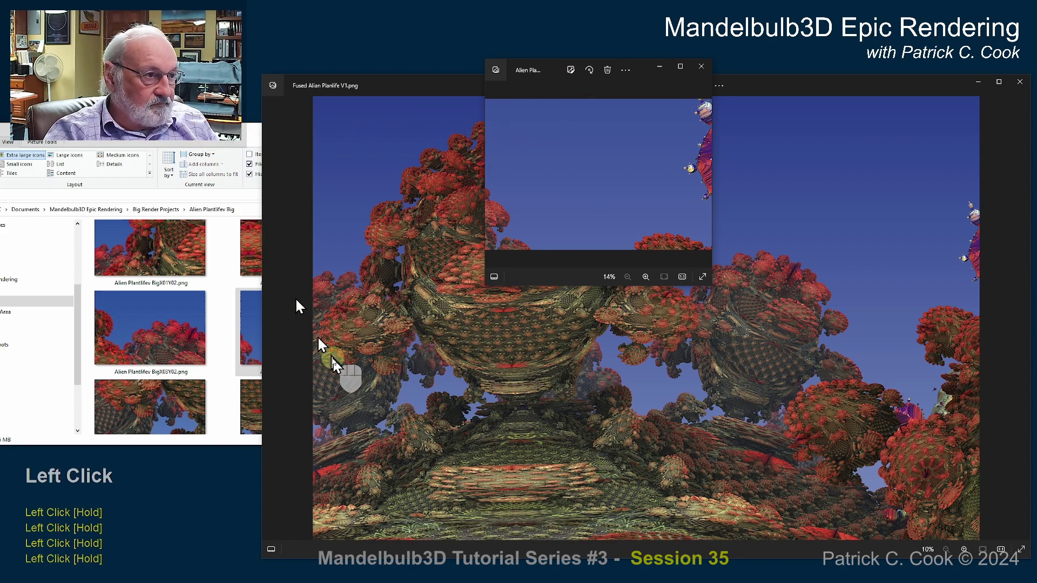
Scroll Explorer down to the Y03 tile row and shift the Explorer window left
left_click(181, 144)
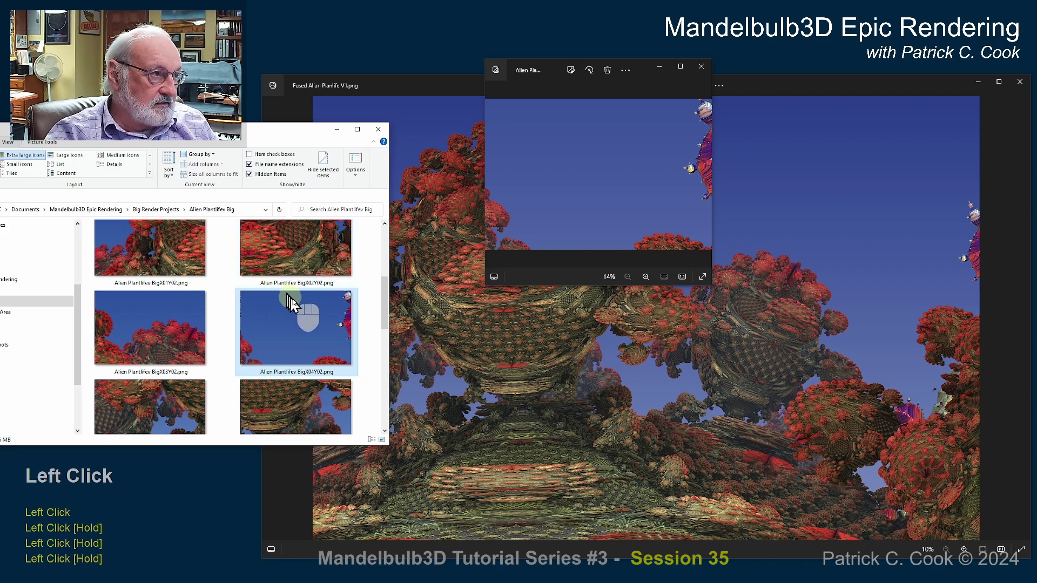
left_click_drag(386, 309, 388, 359)
left_click_drag(161, 286, 570, 200)
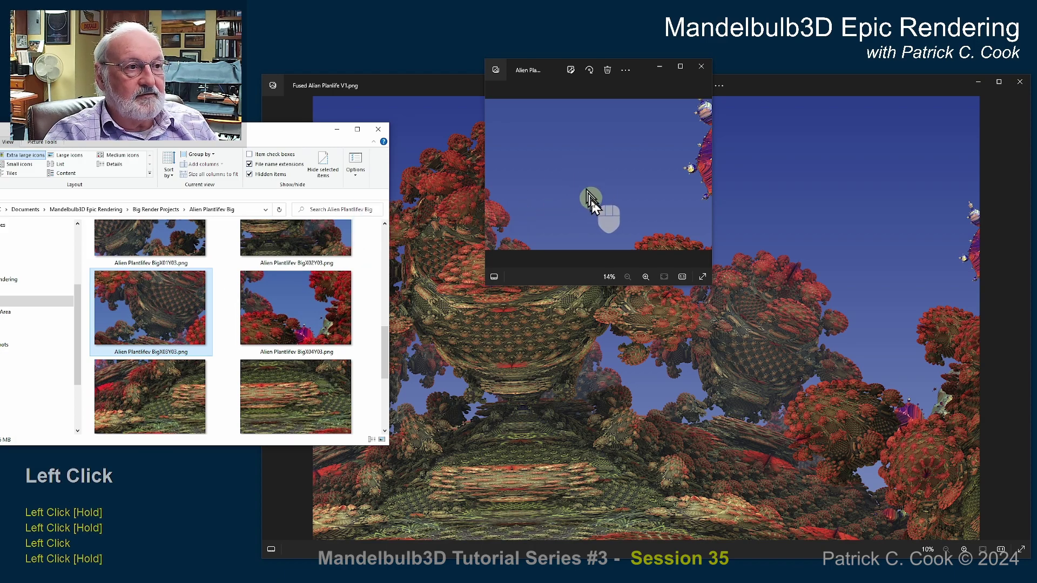
left_click_drag(280, 133, 180, 146)
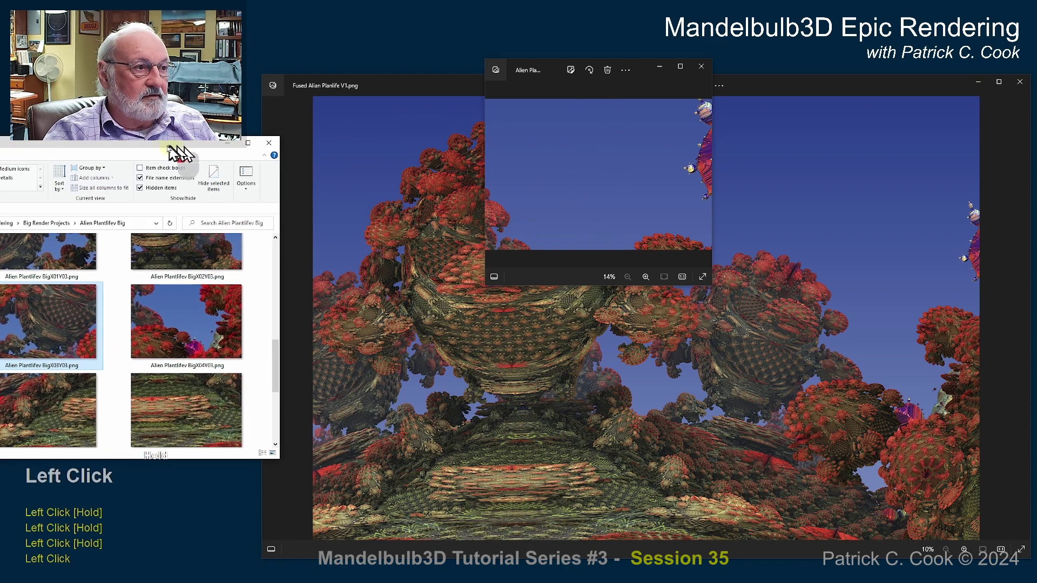
Close the BigX04Y02 tile window and select the BigX03Y03 thumbnail
left_click(620, 90)
left_click_drag(641, 69, 534, 121)
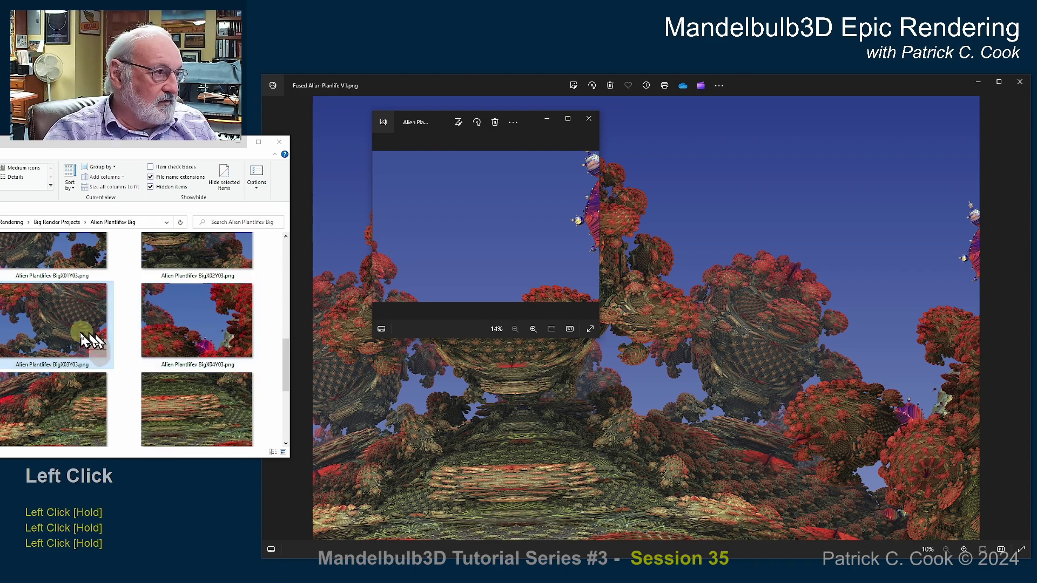
left_click(590, 121)
left_click(53, 346)
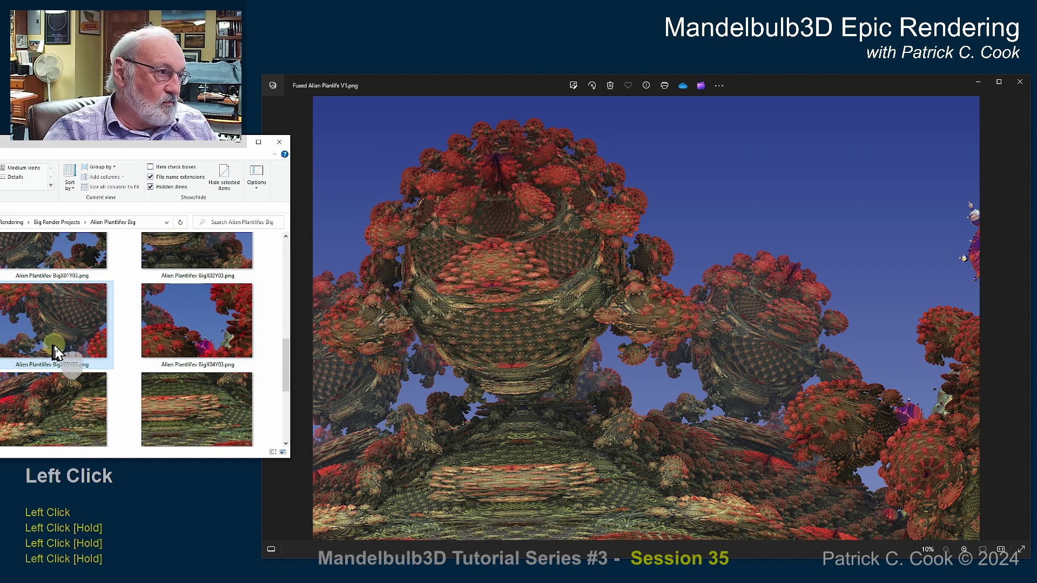
Open BigX03Y03.png in its own Photos window and shrink it to a small window
double_click(51, 337)
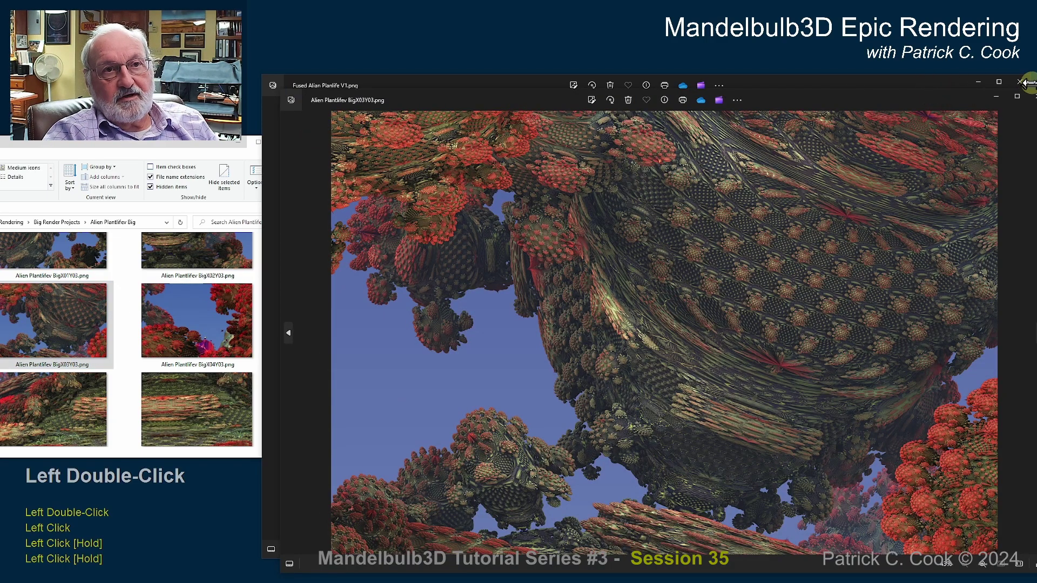
left_click_drag(893, 83, 892, 176)
left_click(911, 112)
left_click_drag(949, 108, 952, 111)
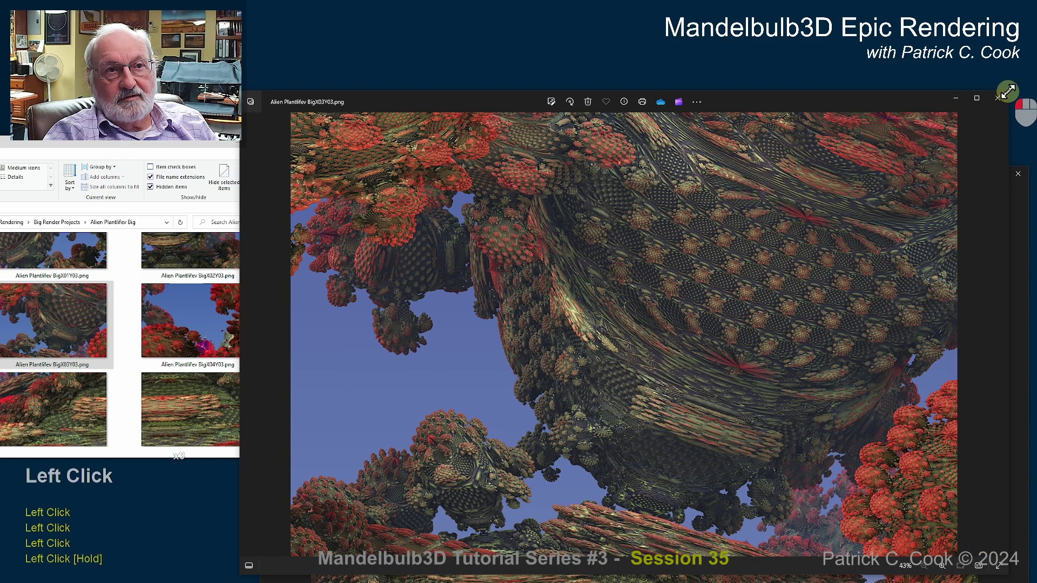
left_click_drag(1007, 92, 466, 349)
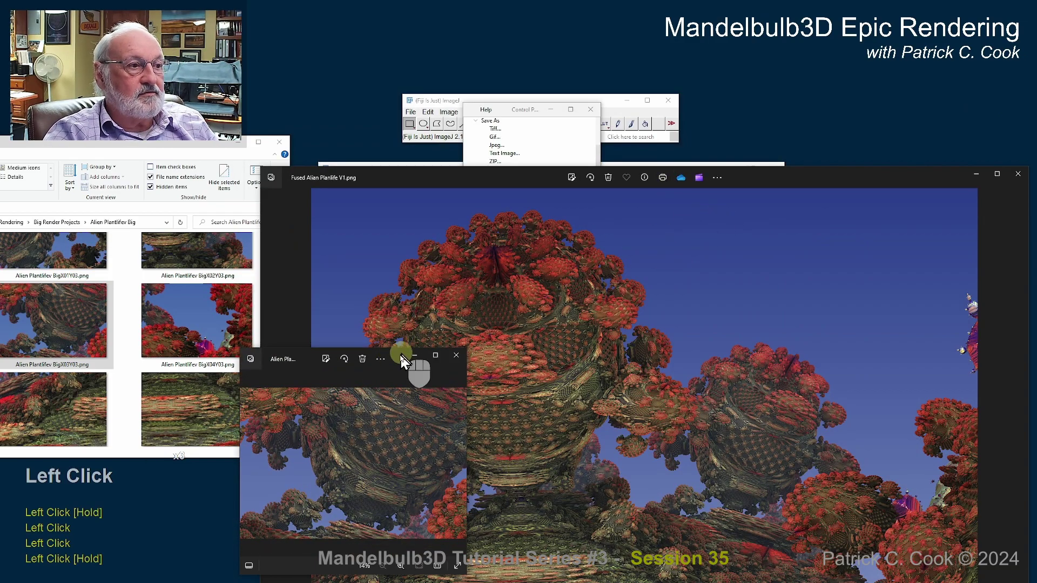
Raise the full render, briefly wheel-zoom the tile, and lay it over the Fused render
left_click_drag(812, 187, 810, 97)
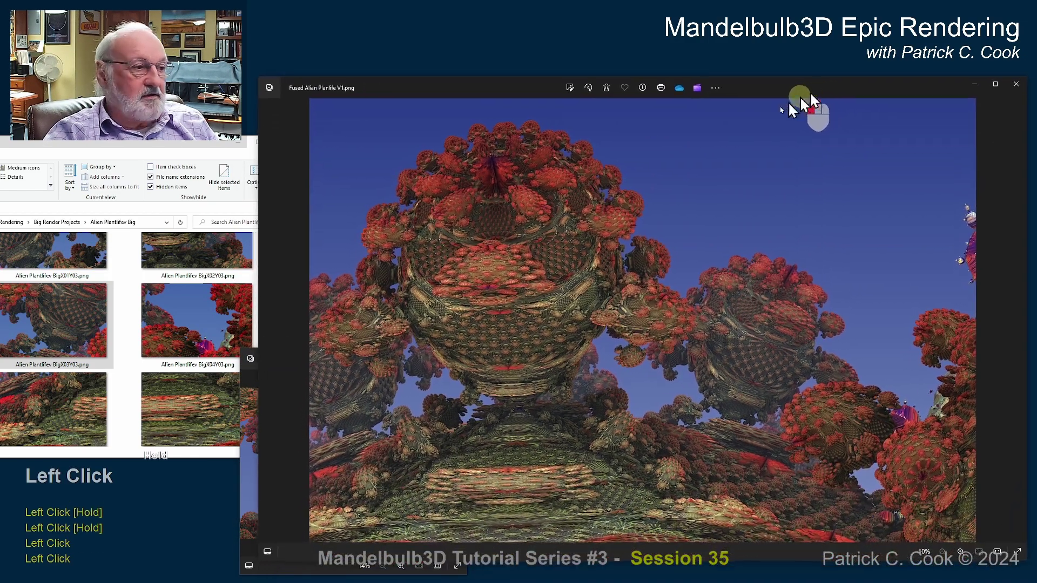
left_click(253, 485)
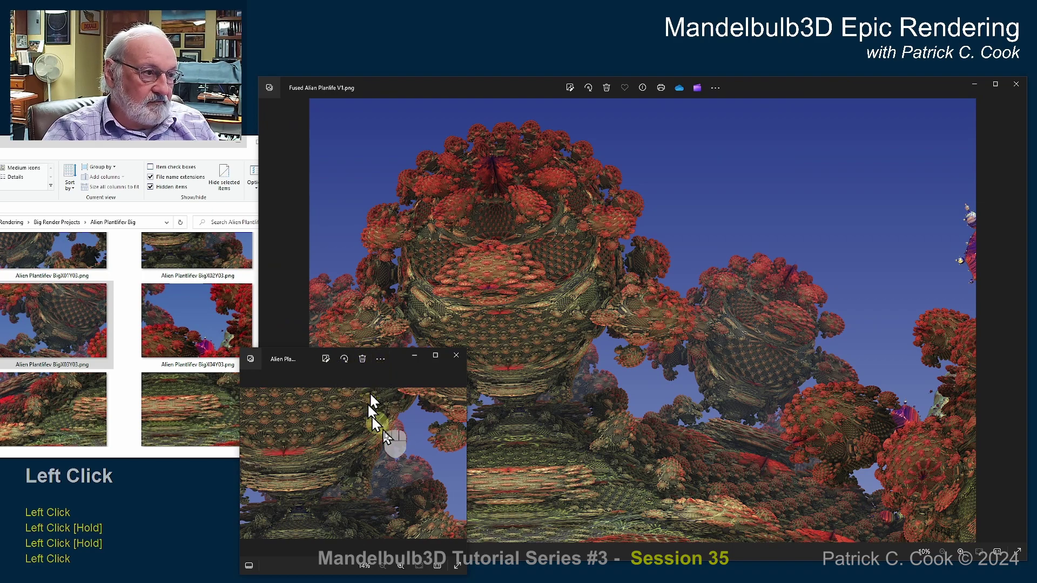
scroll(343, 452, "up", 3)
scroll(344, 456, "down", 6)
scroll(344, 458, "down", 2)
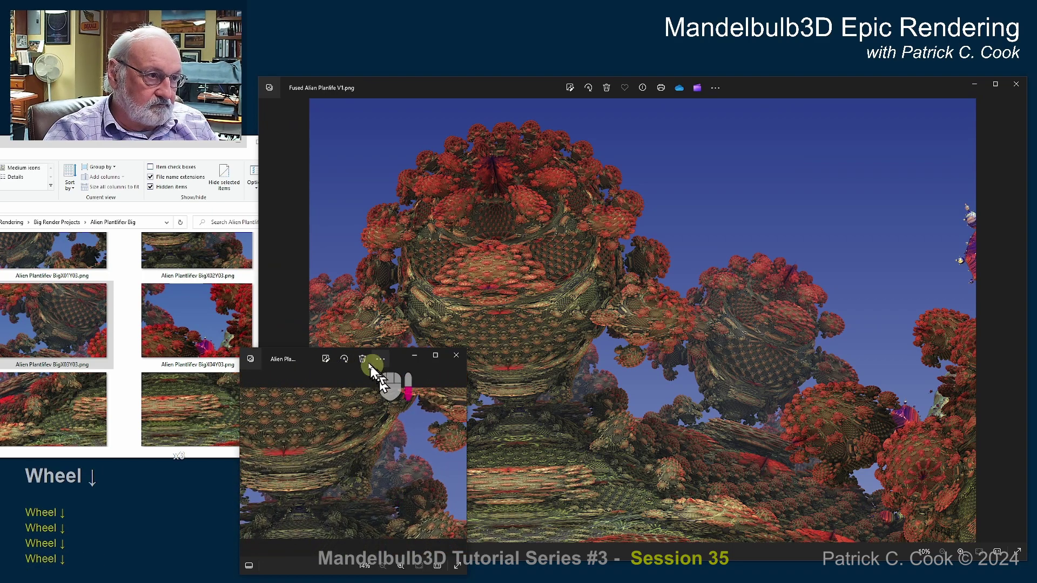
left_click_drag(308, 359, 336, 354)
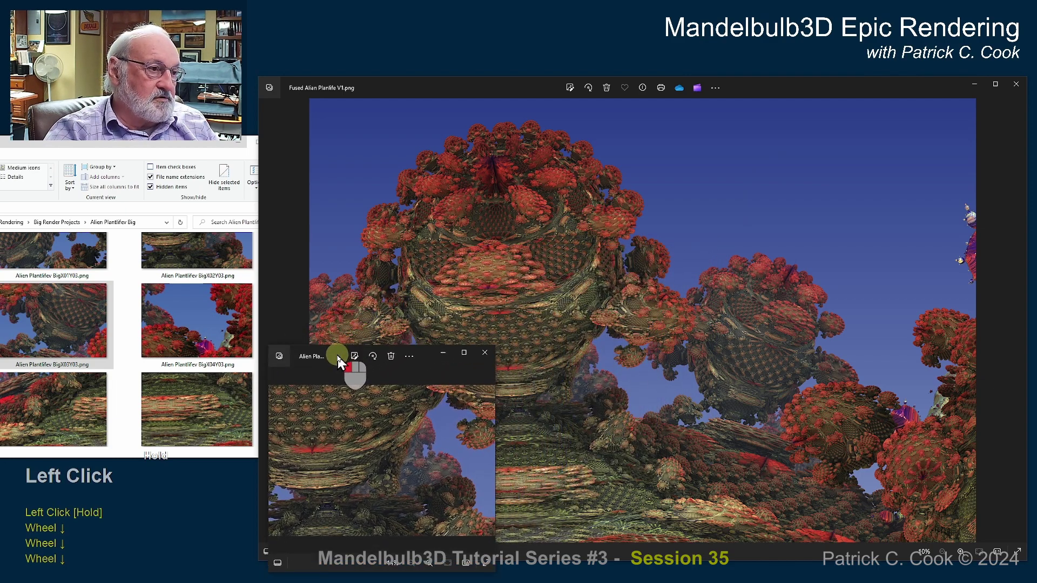
Close the BigX03Y03 tile, then open BigX02Y03 as a small window over the fused render
left_click(485, 355)
double_click(212, 249)
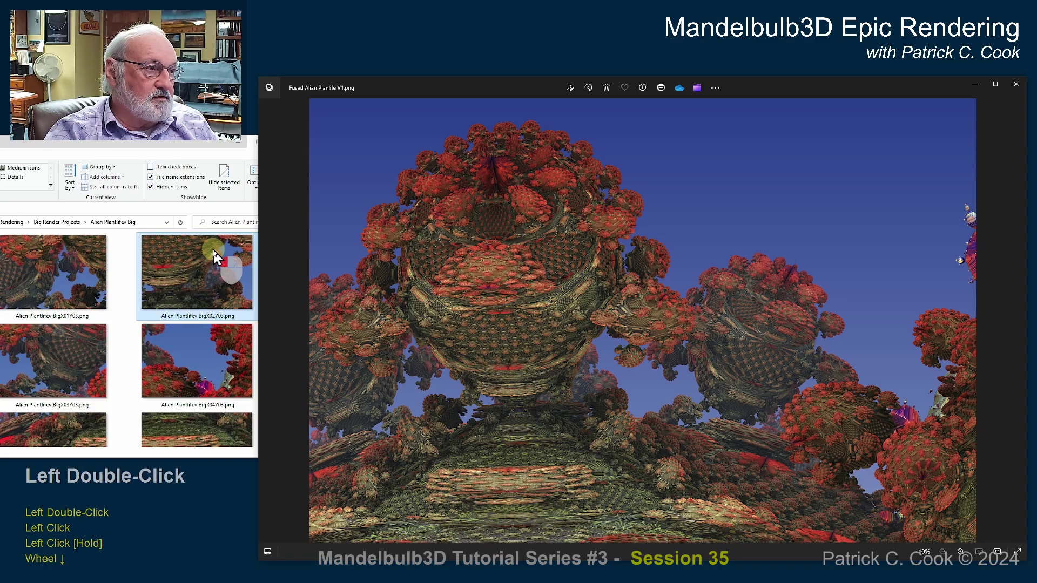
left_click_drag(911, 106, 851, 127)
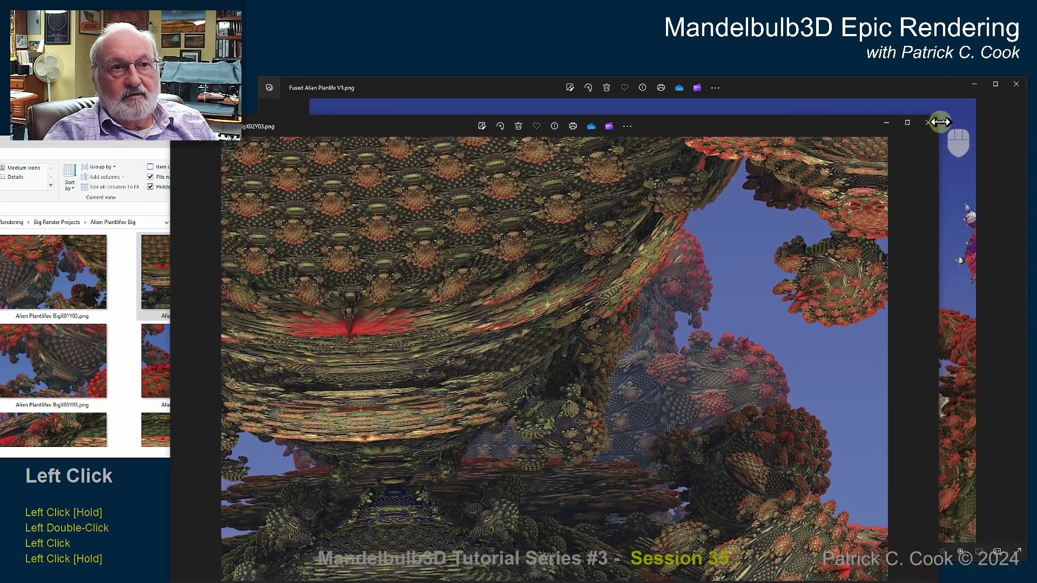
left_click_drag(941, 116, 398, 373)
left_click_drag(240, 393, 482, 260)
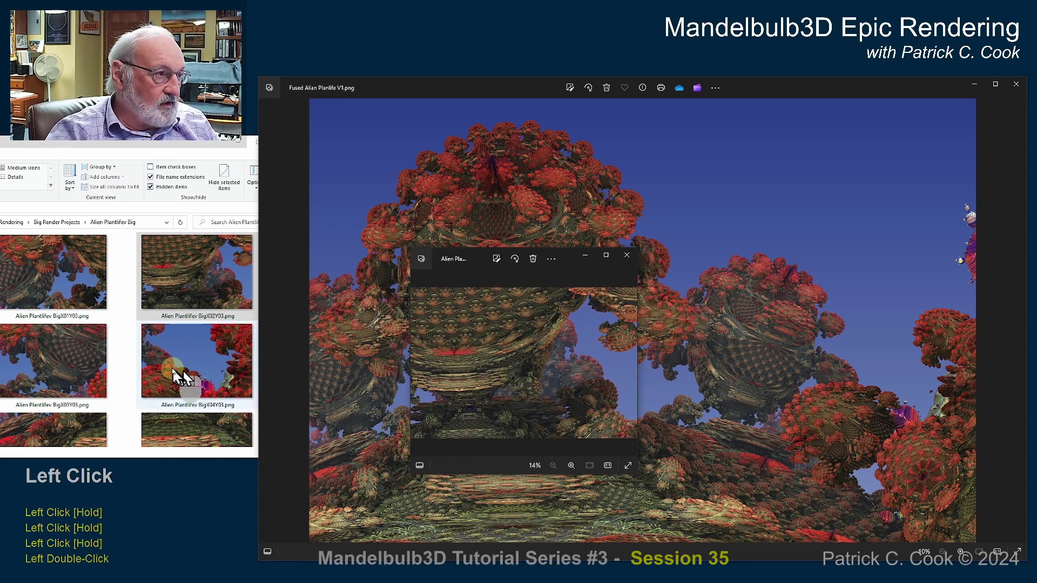
Close the X02Y03 tile window and select the X02Y03 thumbnail in Explorer
left_click(627, 256)
left_click(188, 319)
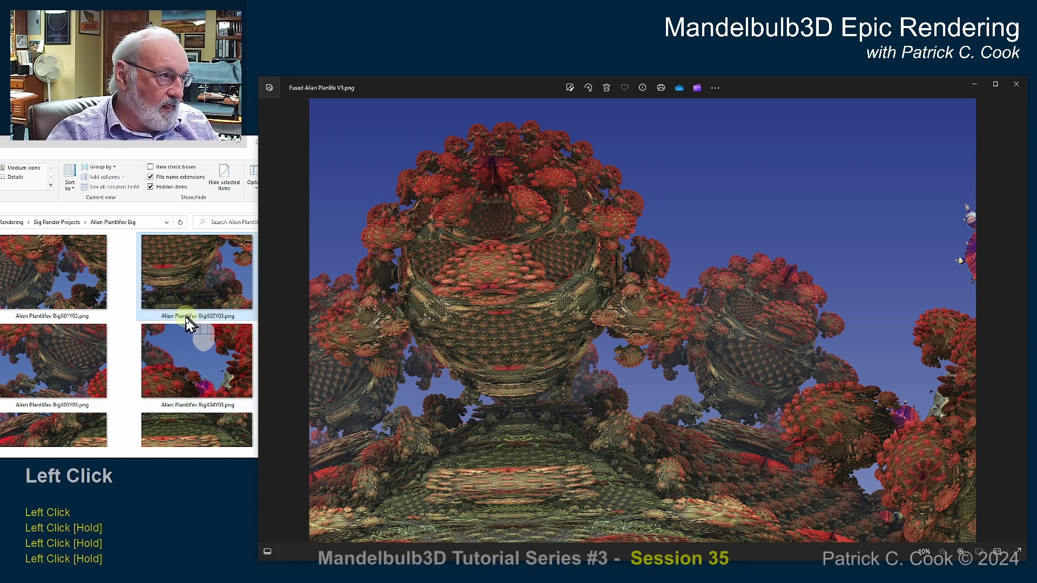
scroll(192, 327, "up", 1)
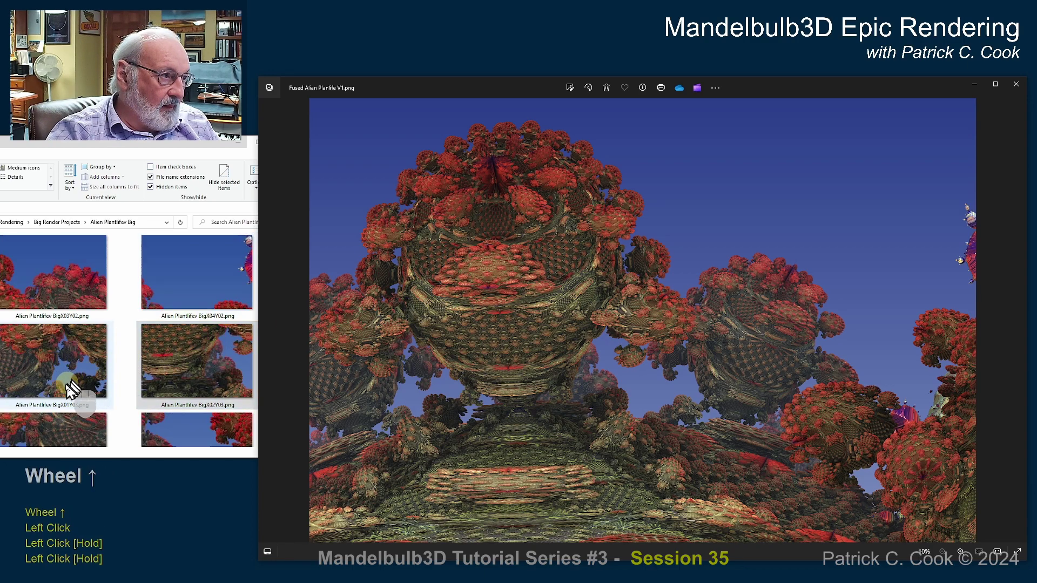
Open the X01Y03 tile, shrink its window, and align it over the matching region of the Fused render
double_click(51, 370)
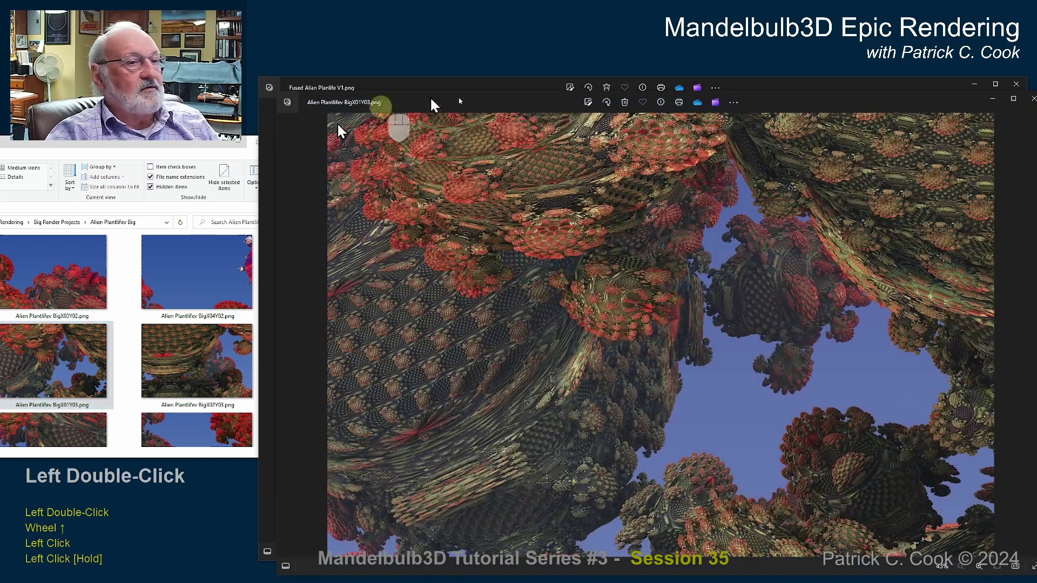
left_click_drag(862, 100, 838, 76)
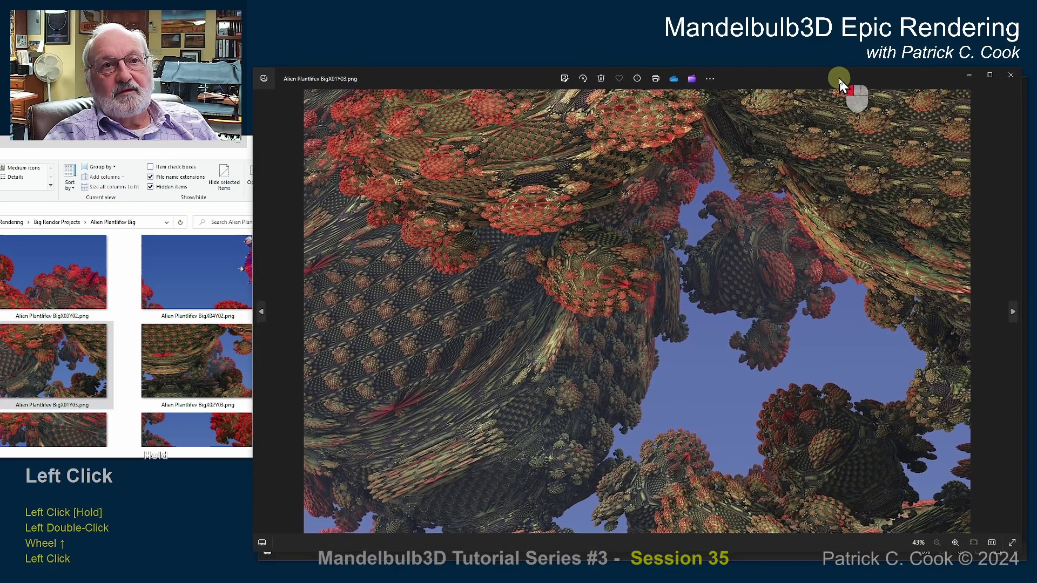
left_click_drag(1021, 68, 480, 325)
left_click_drag(325, 338, 407, 269)
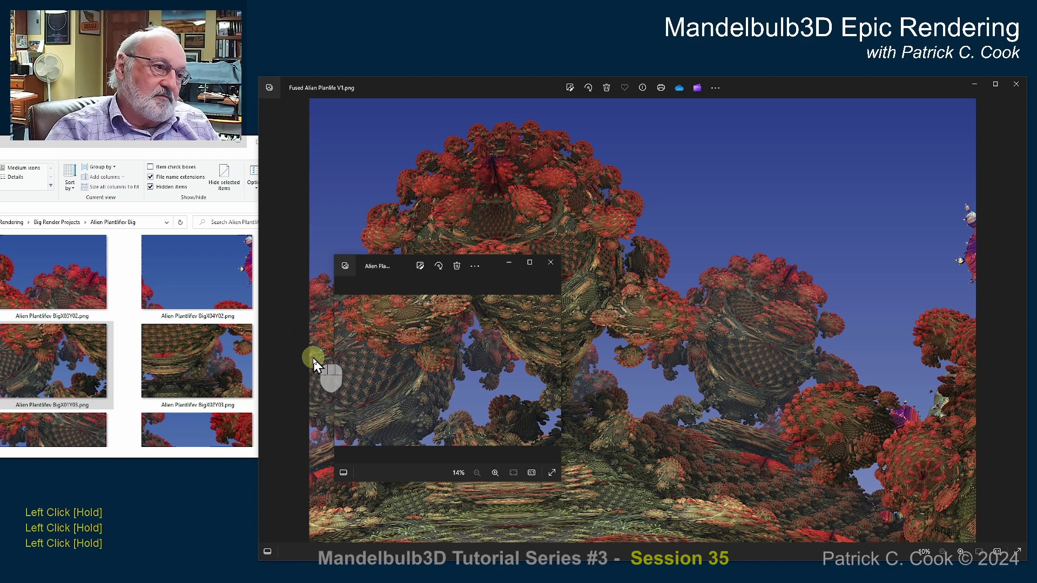
left_click_drag(490, 264, 566, 252)
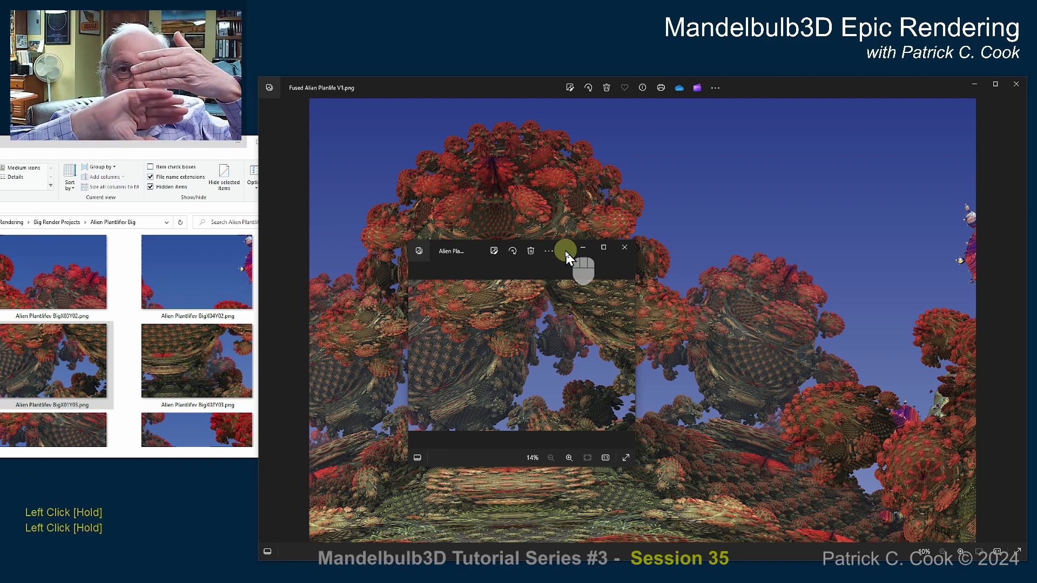
left_click_drag(480, 253, 380, 257)
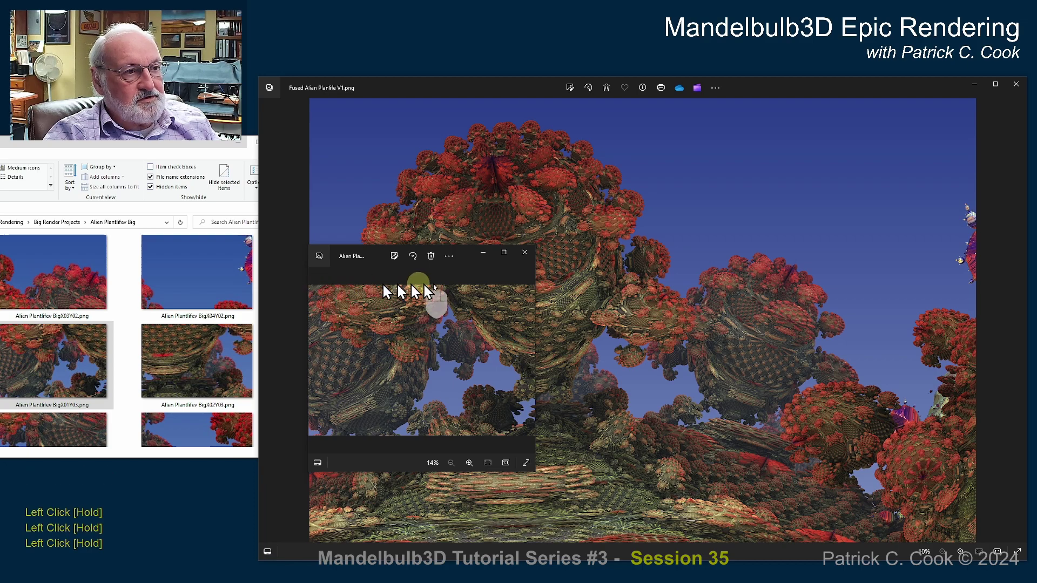
left_click_drag(345, 284, 463, 336)
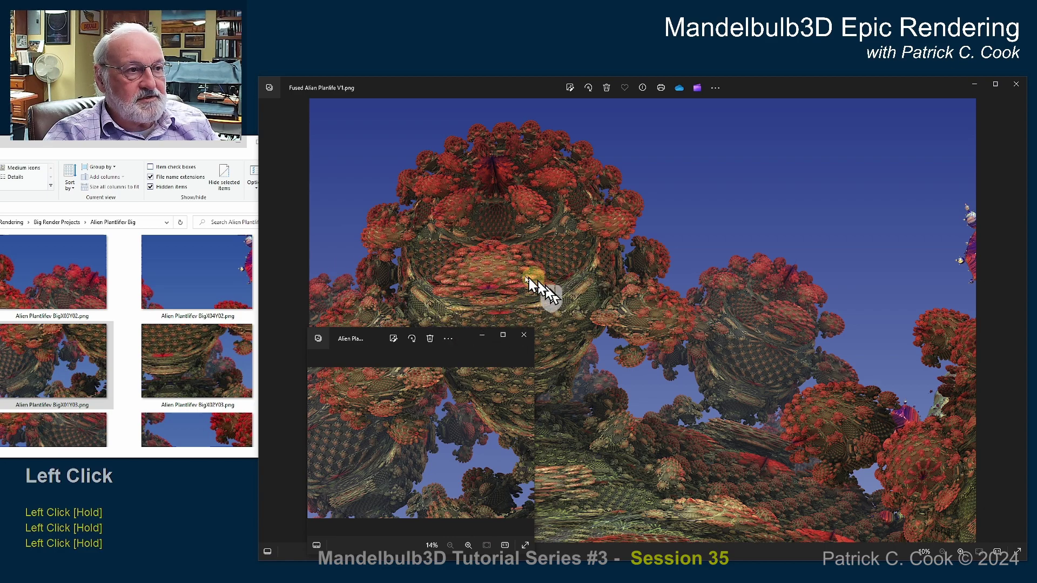
Close the X01Y03 viewer, then zoom into the Fused render while panning across the red growths
left_click(525, 337)
scroll(496, 294, "up", 2)
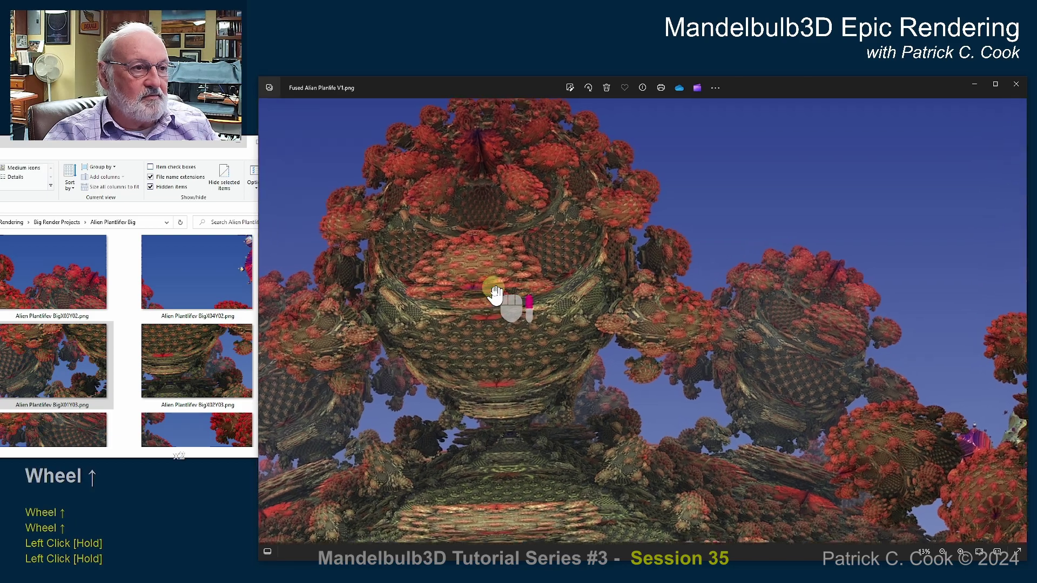
scroll(496, 292, "up", 3)
right_click_drag(447, 296, 616, 301)
scroll(579, 319, "up", 5)
middle_click_drag(475, 313, 537, 324)
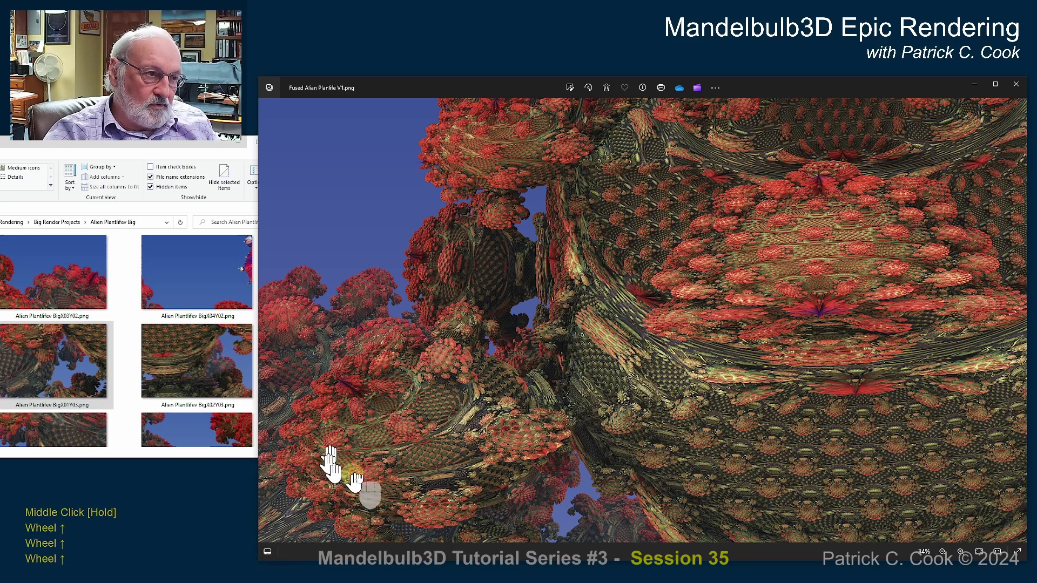
scroll(404, 416, "up", 4)
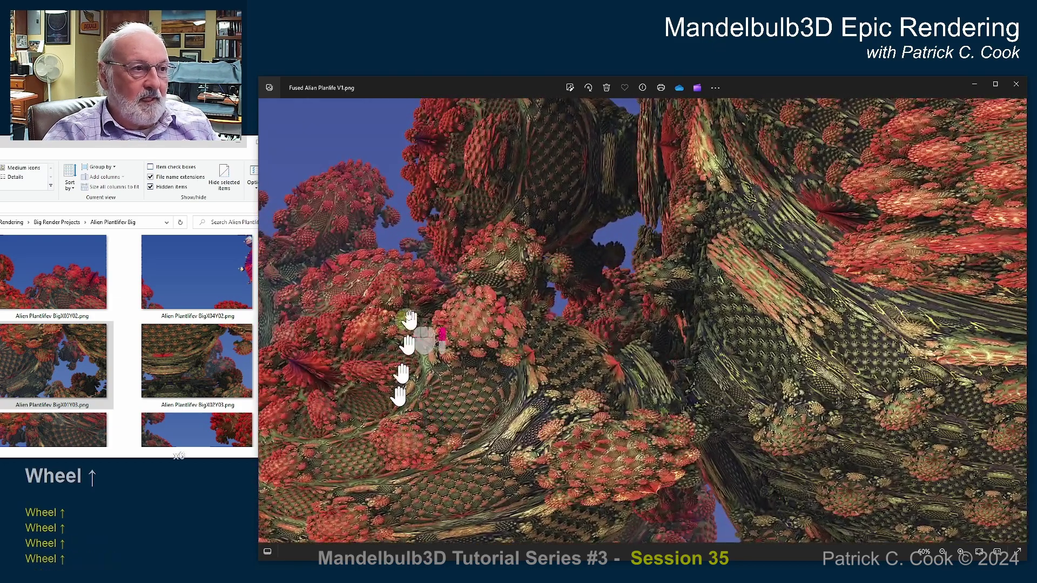
middle_click_drag(405, 319, 575, 346)
scroll(576, 342, "up", 4)
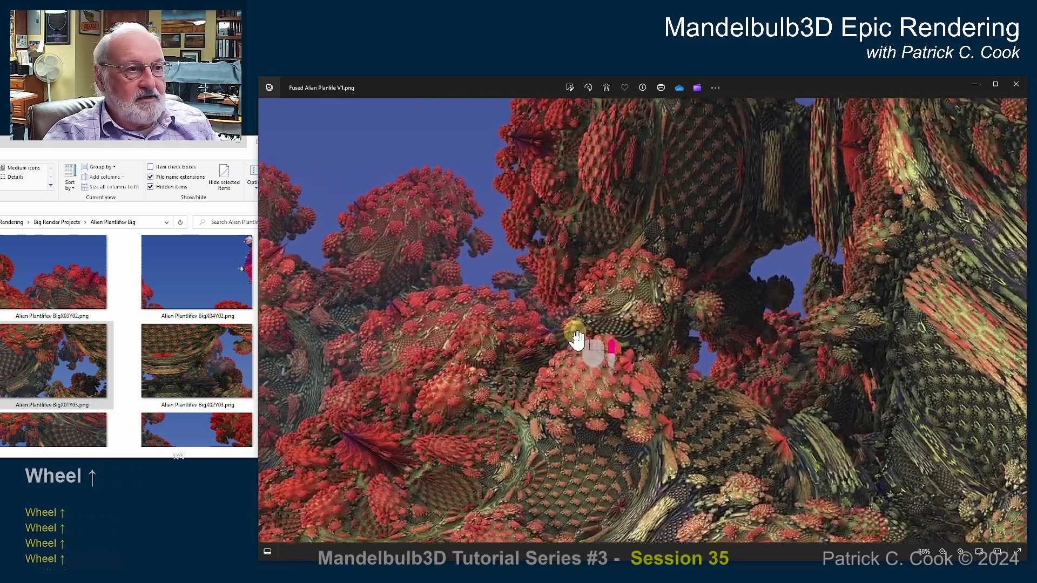
middle_click_drag(482, 324, 672, 371)
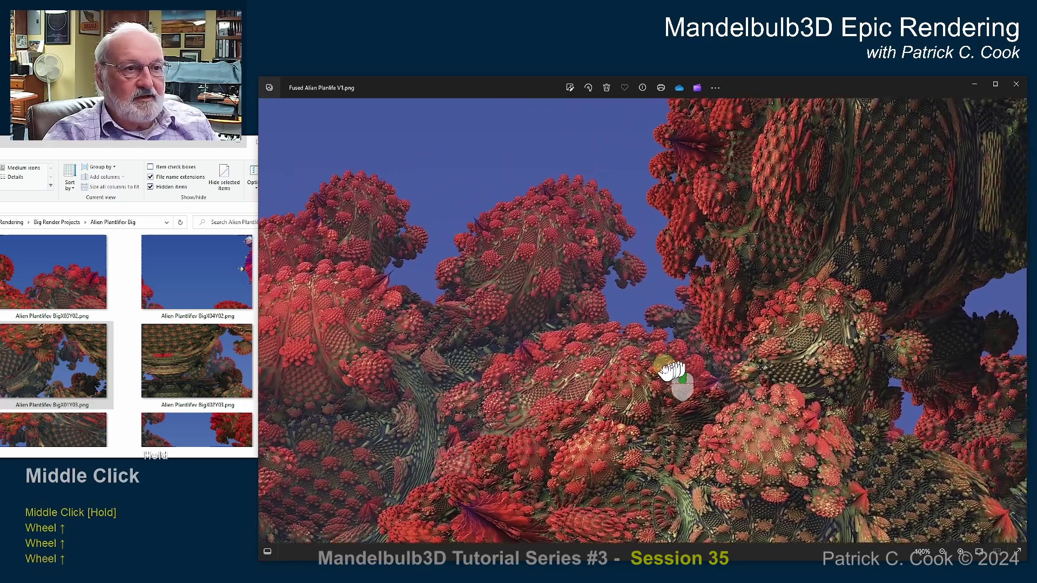
scroll(625, 378, "up", 4)
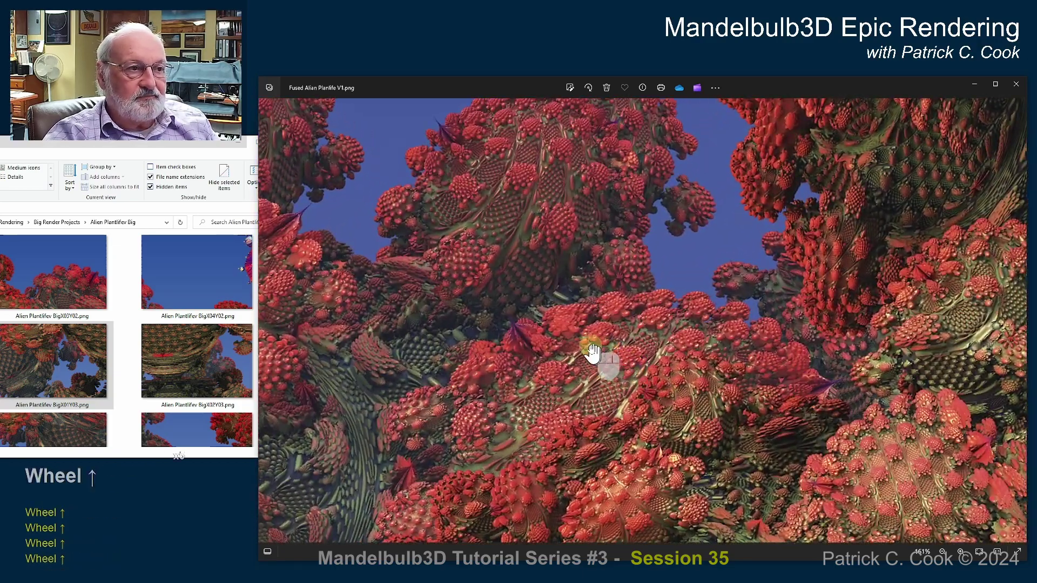
middle_click_drag(593, 351, 808, 429)
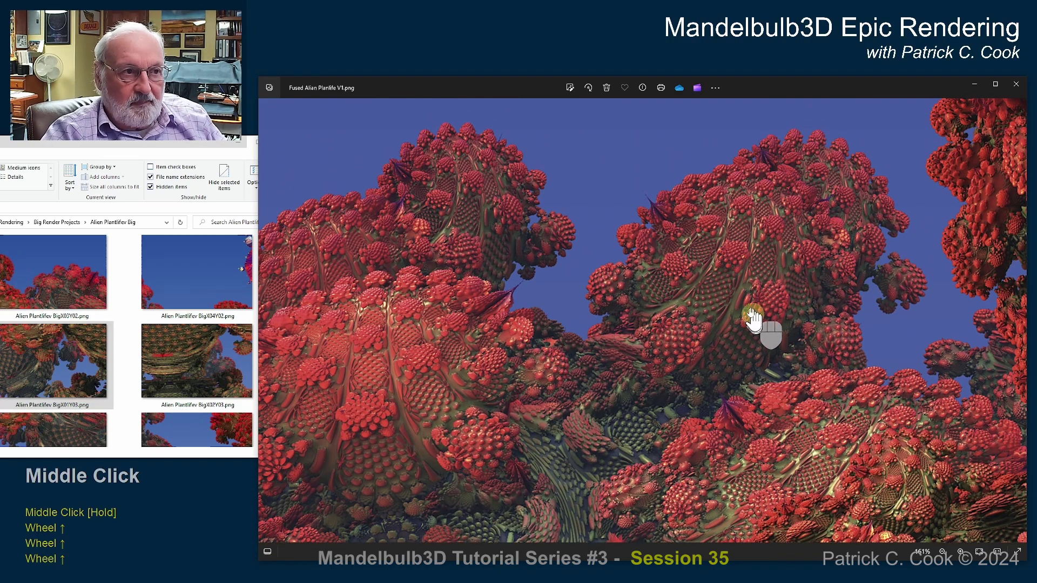
middle_click_drag(637, 325, 646, 324)
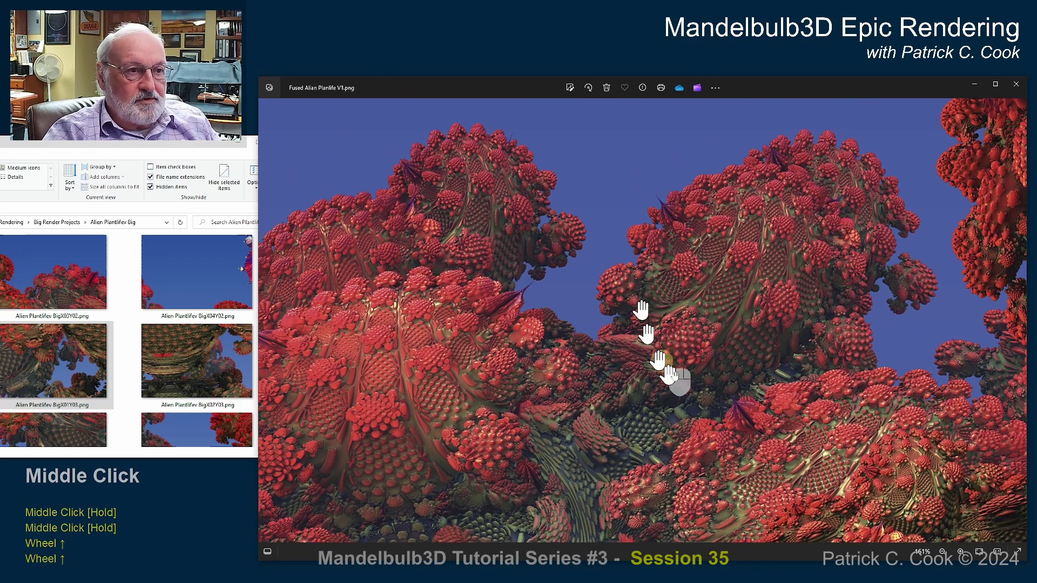
At 345% zoom, pan upward and around the red bud clusters to examine the textured detail
scroll(690, 384, "down", 2)
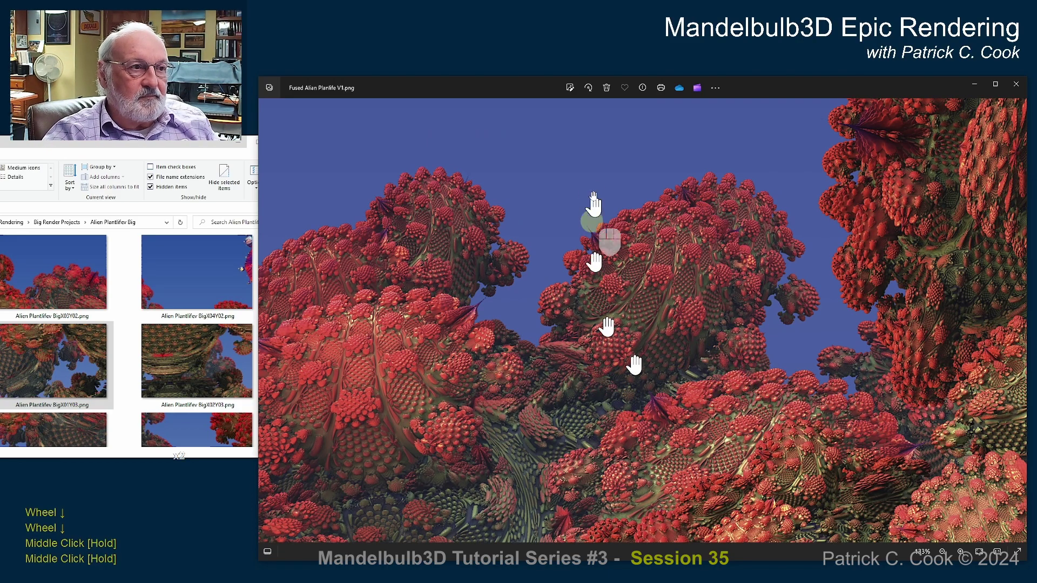
scroll(526, 267, "up", 5)
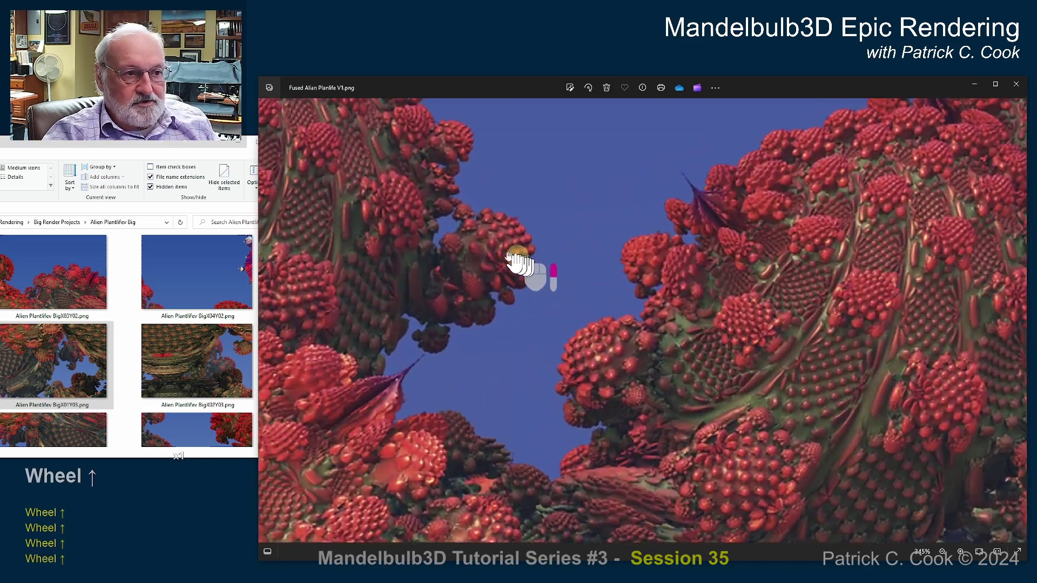
middle_click_drag(519, 262, 942, 283)
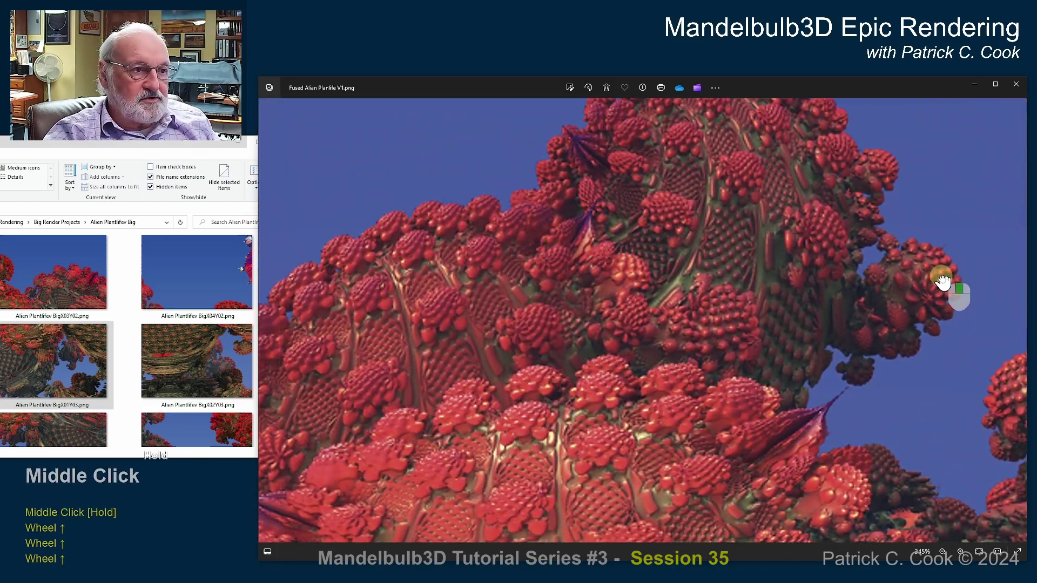
middle_click_drag(811, 470, 868, 258)
middle_click_drag(789, 445, 803, 240)
middle_click_drag(756, 468, 776, 296)
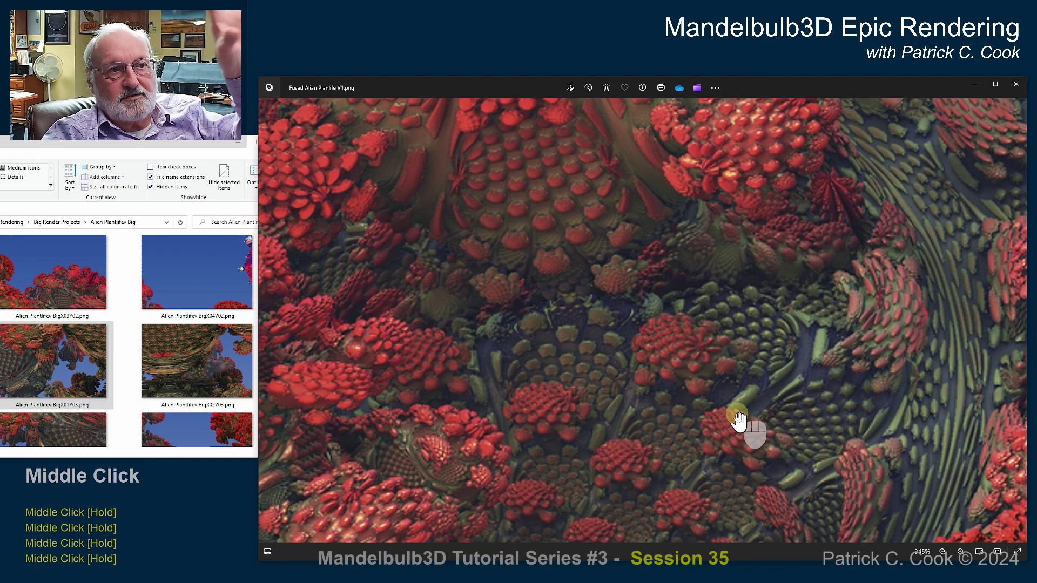
middle_click_drag(739, 419, 786, 370)
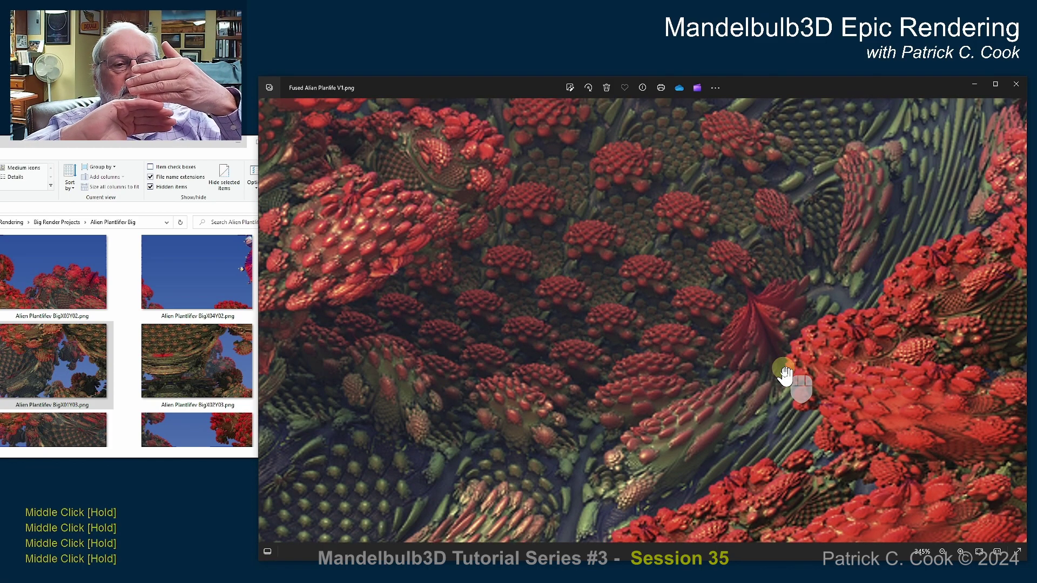
middle_click_drag(804, 388, 829, 249)
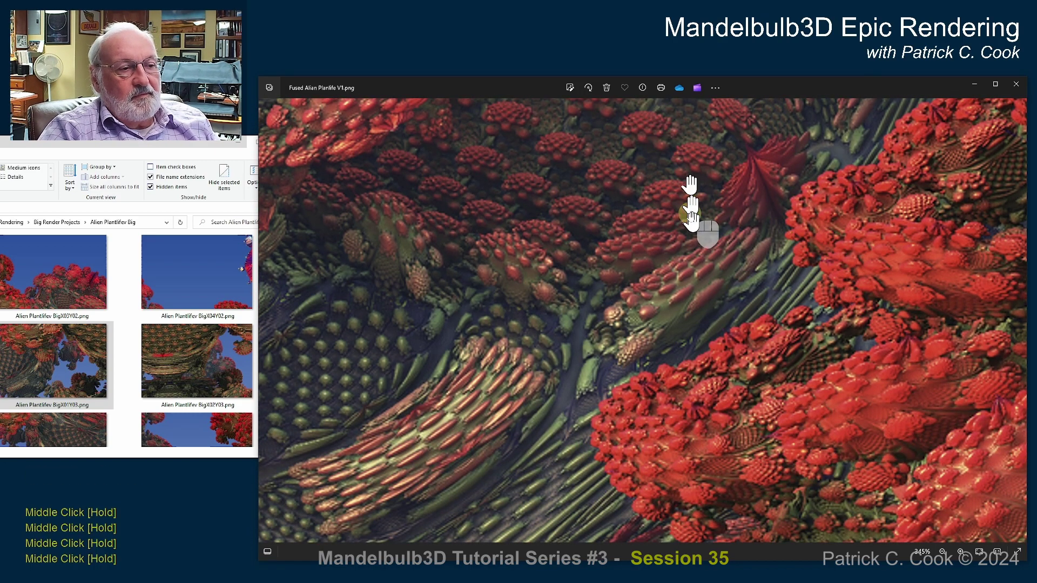
middle_click_drag(624, 397, 683, 441)
middle_click_drag(675, 225, 713, 423)
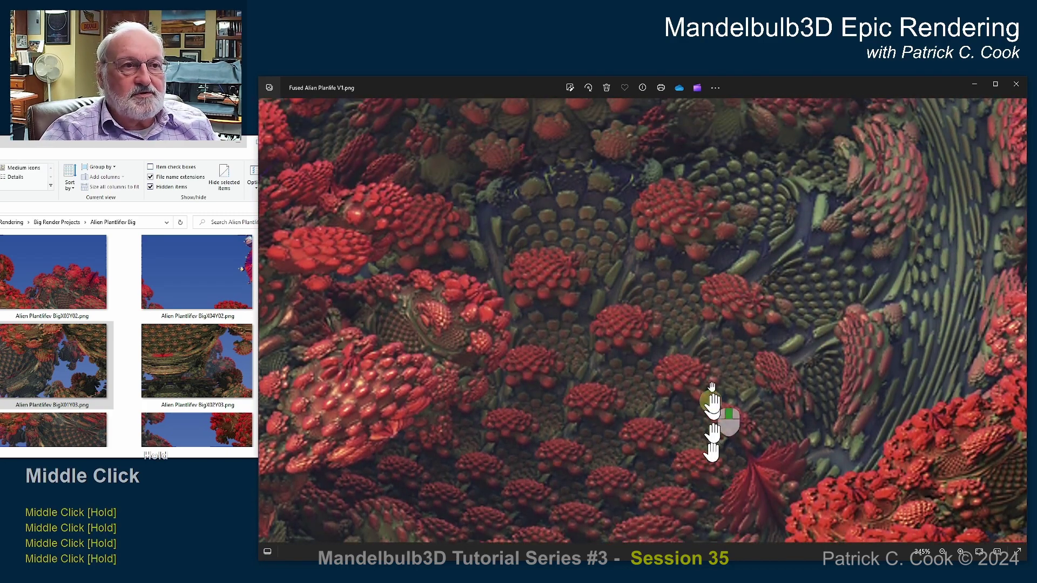
middle_click_drag(713, 232, 794, 421)
Zoom the Fused Alian Planlife V1.png render out to 10% so the whole image fits
scroll(796, 308, "down", 5)
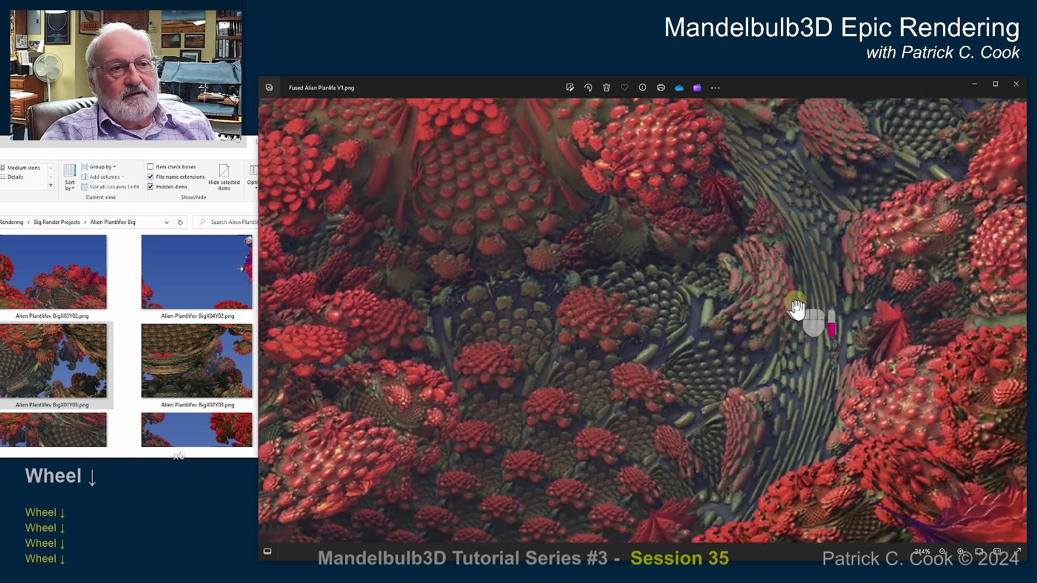
scroll(800, 309, "down", 2)
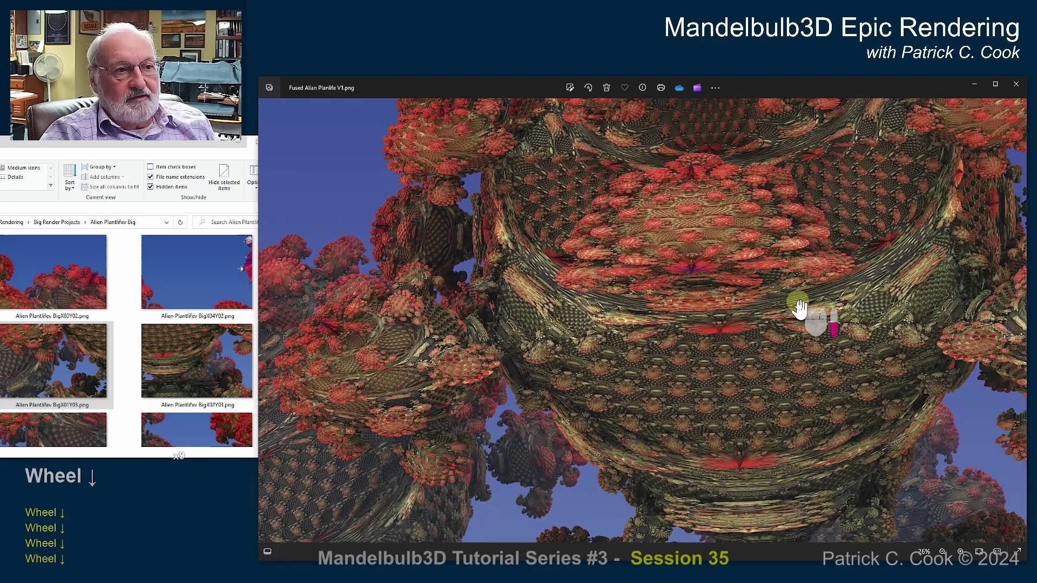
scroll(800, 309, "down", 2)
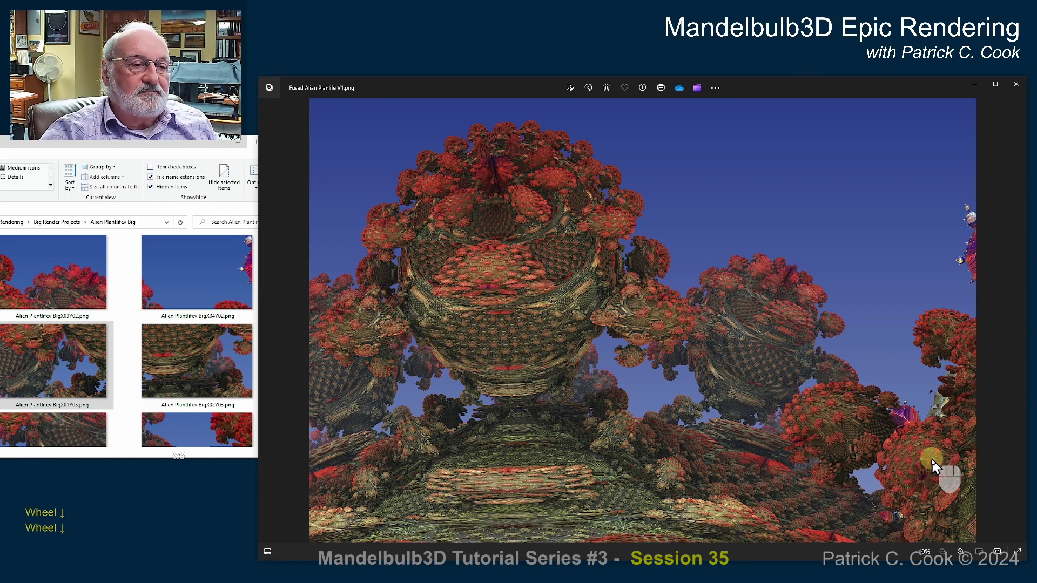
Zoom into the red growths against the sky, then zoom back out to about 10%
scroll(594, 394, "up", 4)
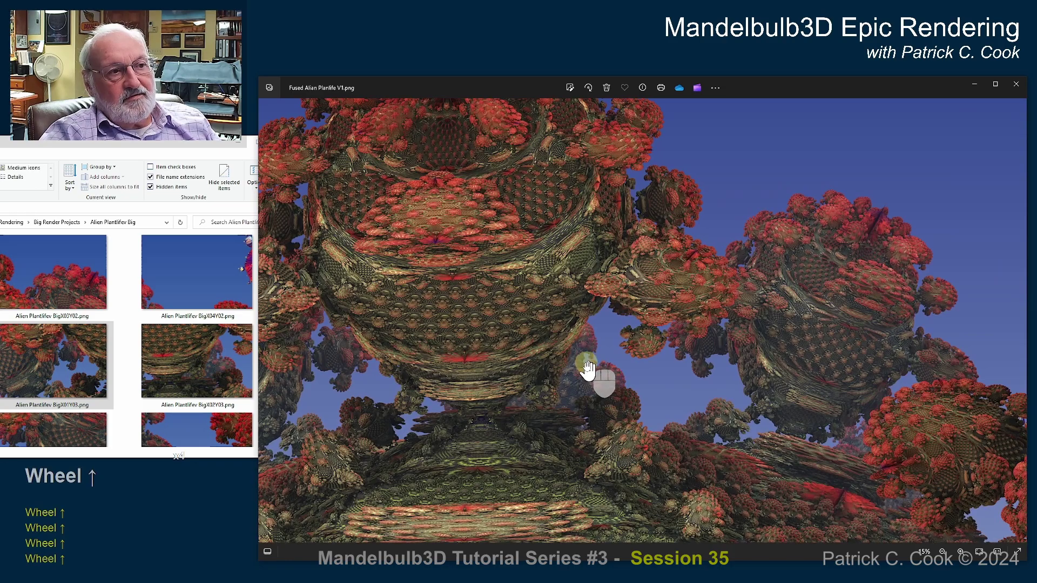
scroll(588, 369, "up", 5)
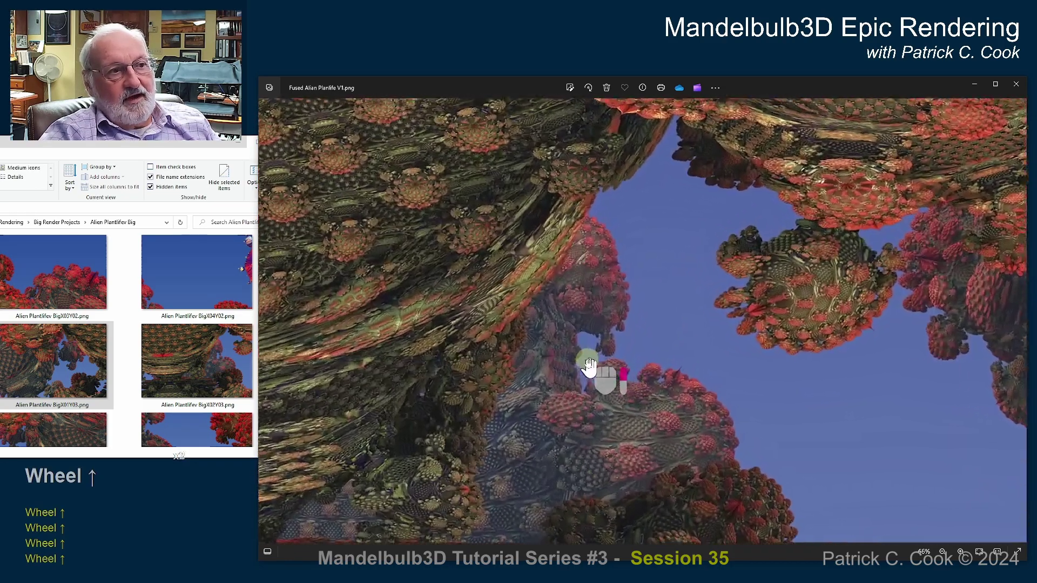
scroll(589, 367, "up", 5)
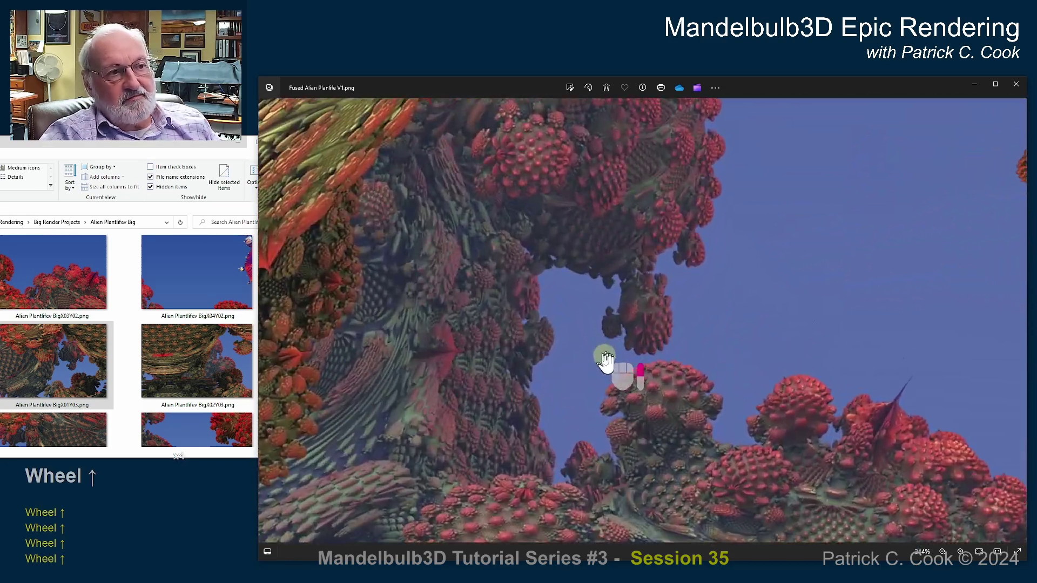
scroll(605, 360, "up", 3)
middle_click_drag(724, 358, 488, 258)
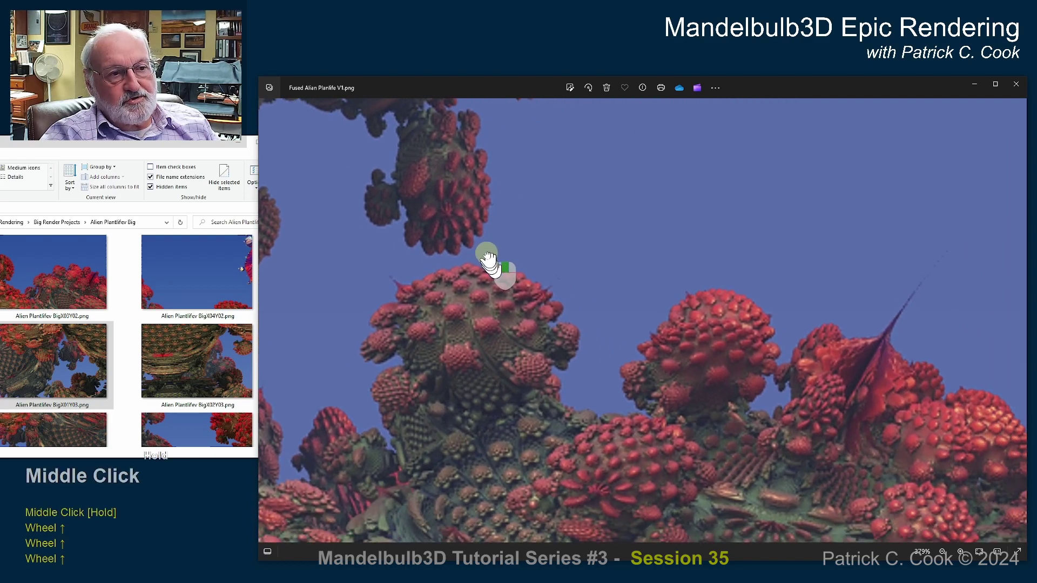
scroll(600, 356, "up", 3)
scroll(614, 359, "up", 3)
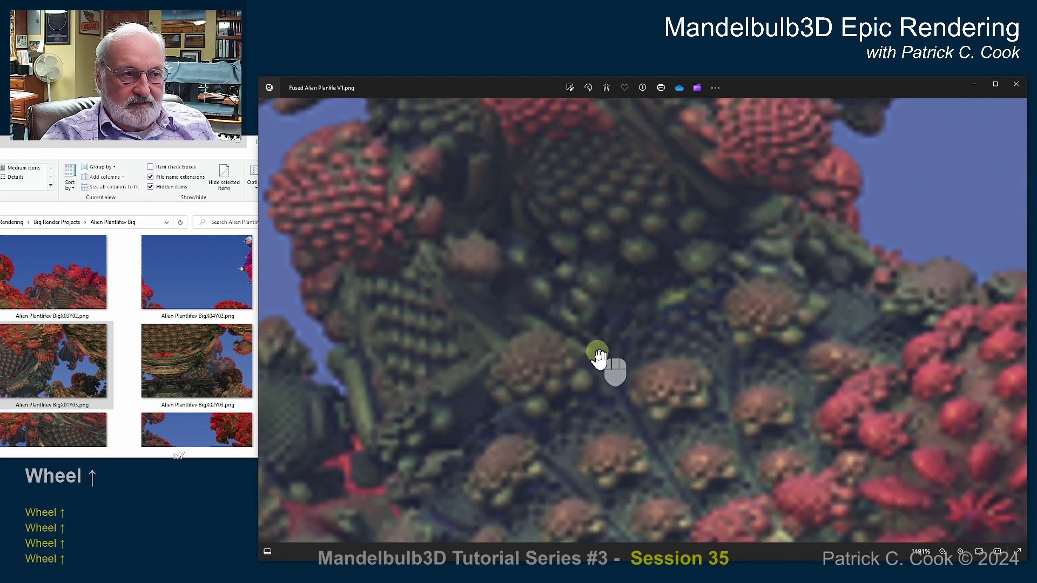
scroll(599, 356, "down", 6)
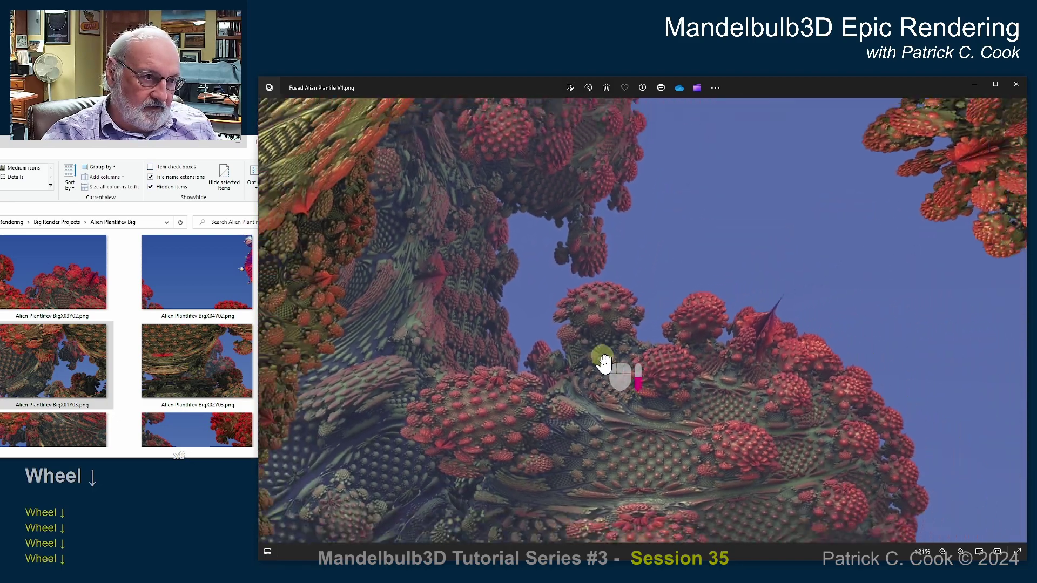
scroll(604, 361, "down", 2)
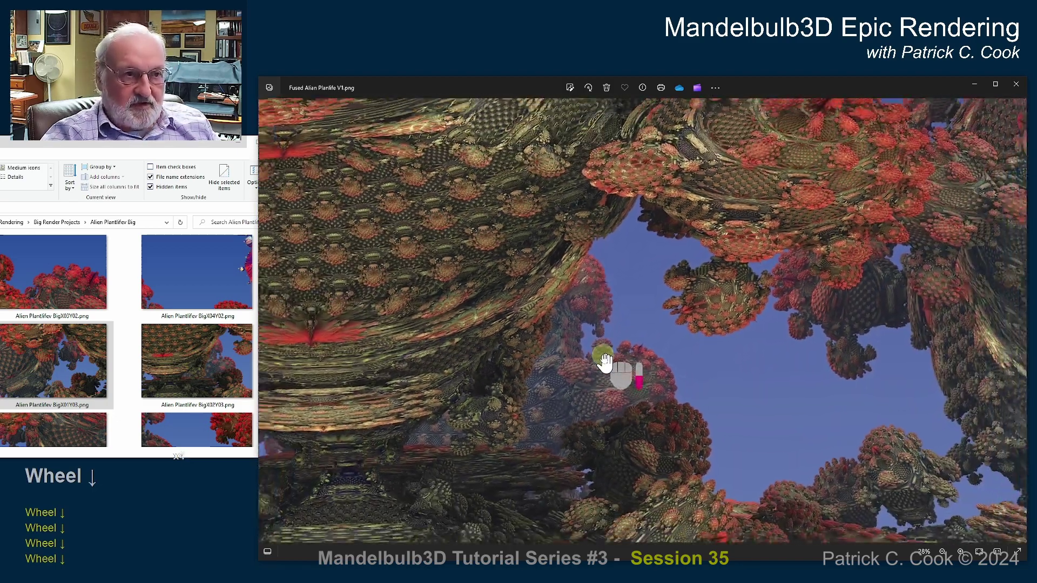
scroll(604, 361, "down", 3)
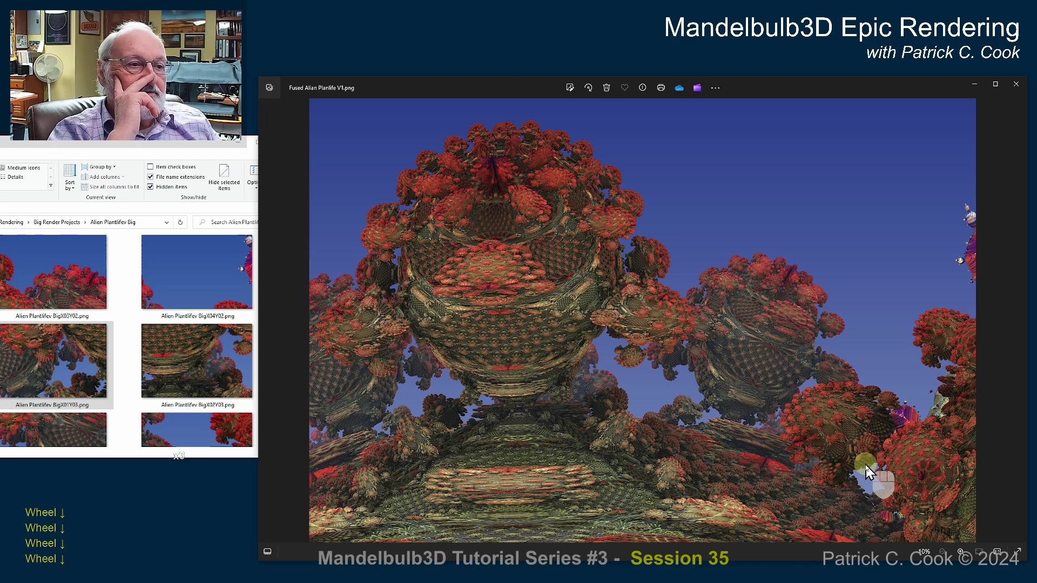
scroll(475, 349, "up", 5)
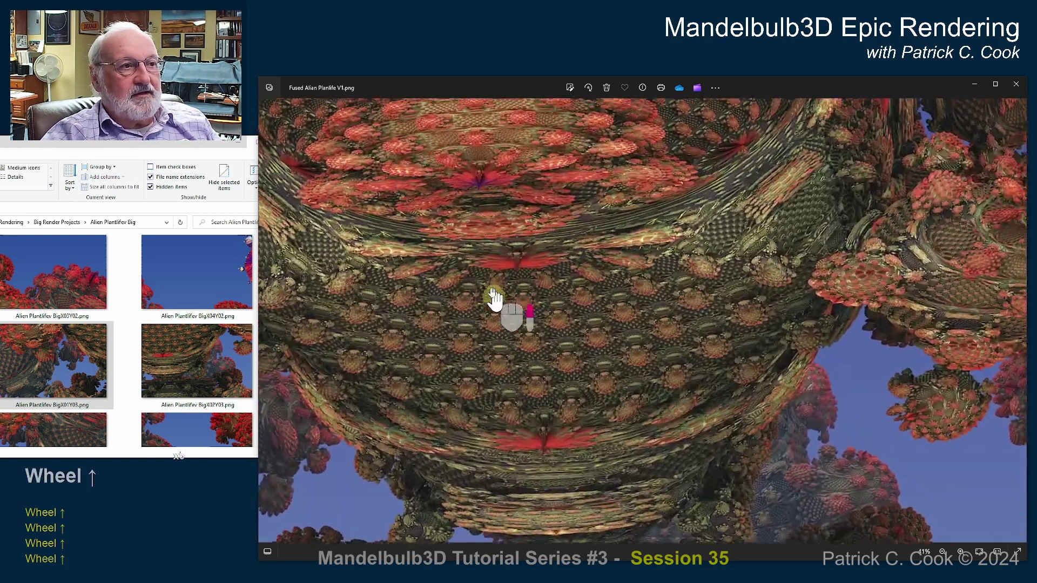
middle_click_drag(494, 299, 771, 505)
middle_click_drag(583, 378, 884, 476)
scroll(724, 435, "up", 4)
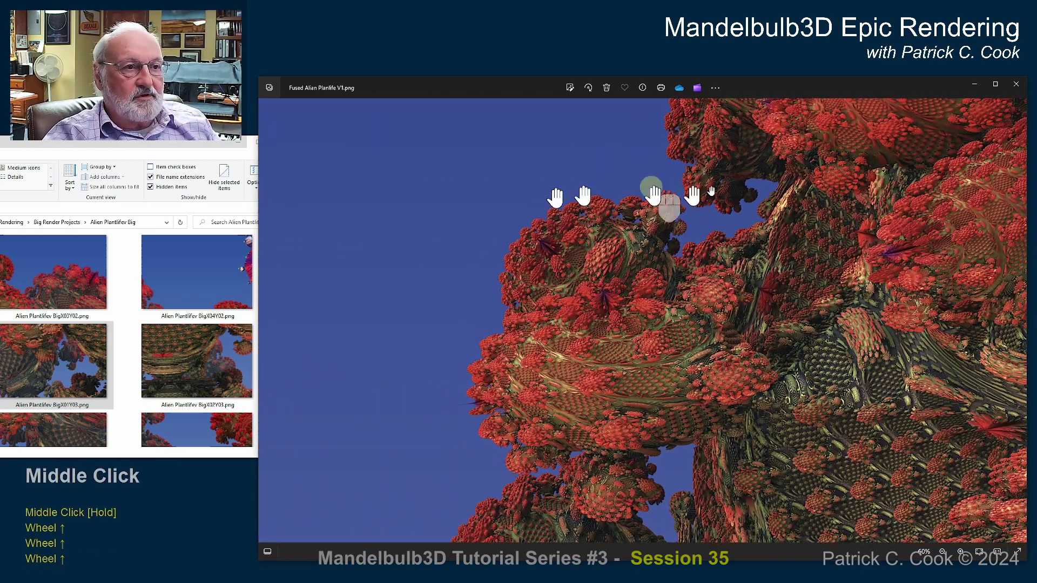
middle_click_drag(983, 359, 579, 412)
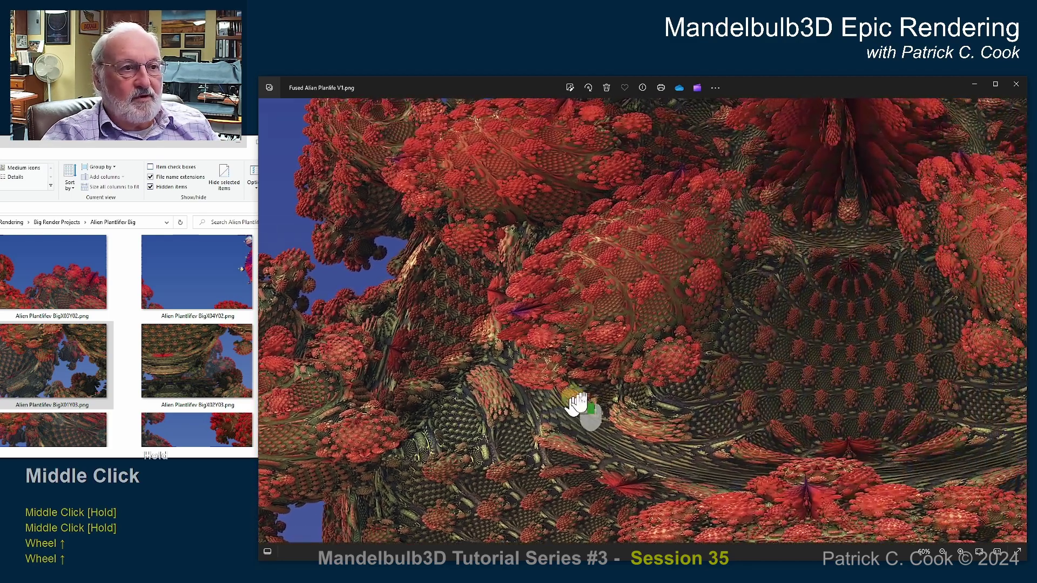
scroll(706, 363, "up", 3)
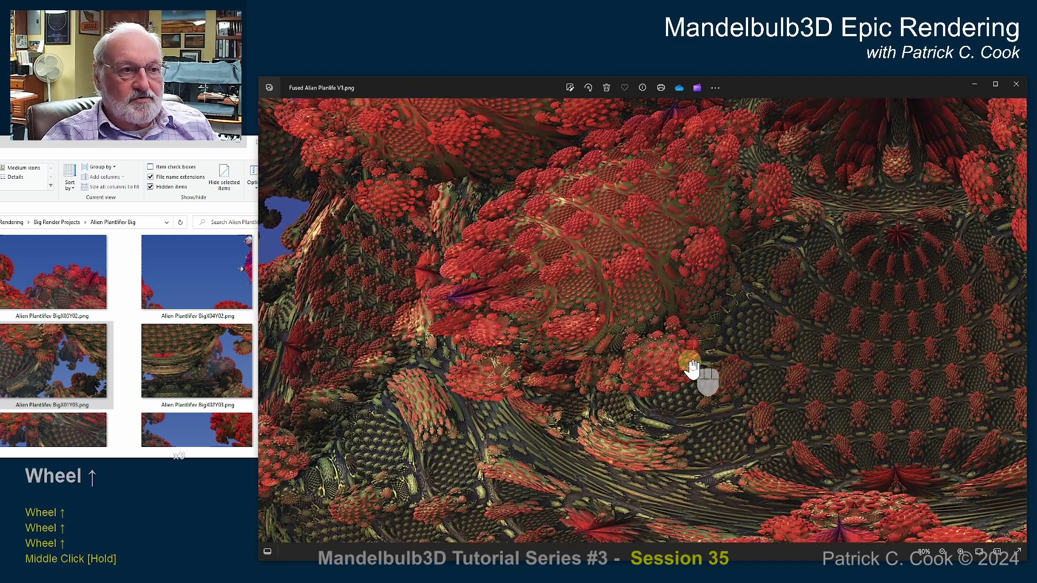
scroll(763, 392, "up", 2)
scroll(763, 392, "up", 4)
middle_click_drag(789, 374, 810, 359)
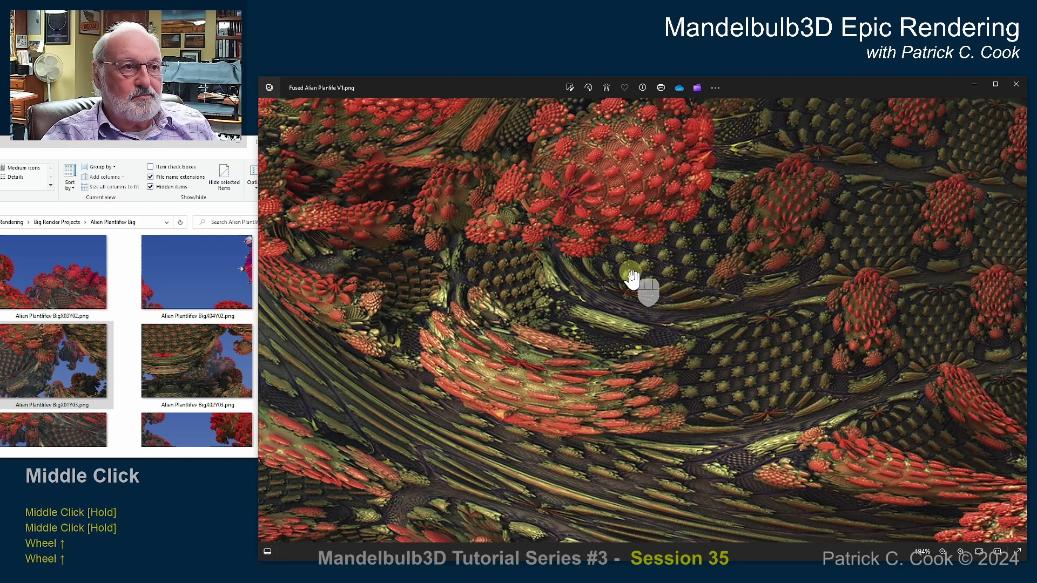
scroll(736, 303, "down", 5)
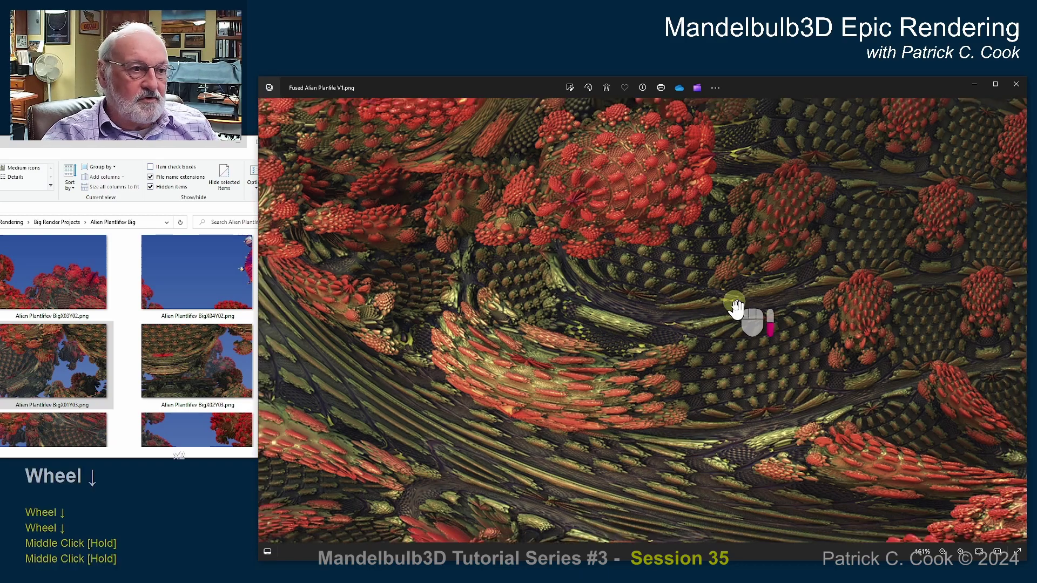
scroll(735, 304, "down", 5)
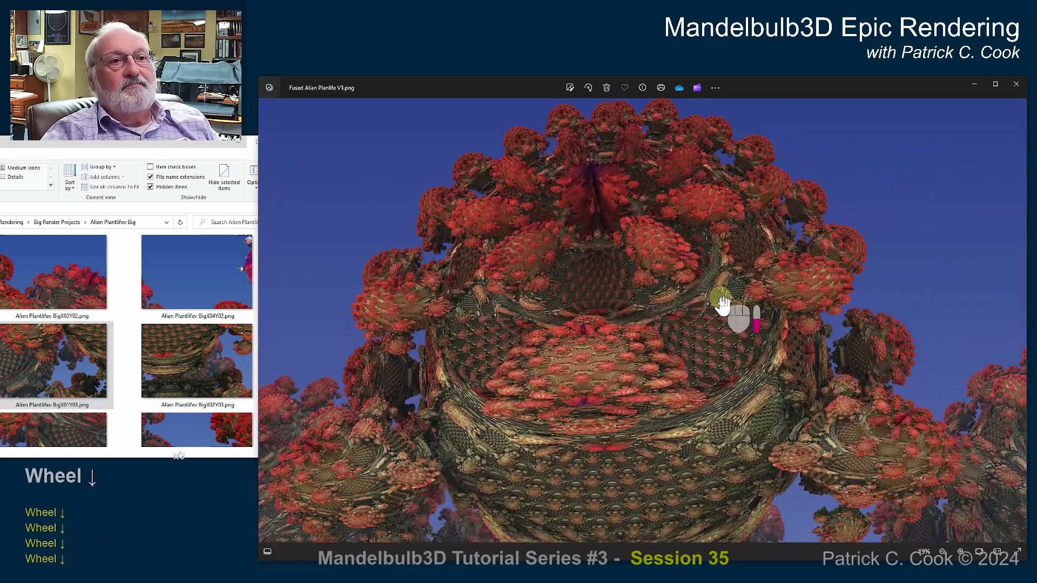
scroll(725, 302, "down", 2)
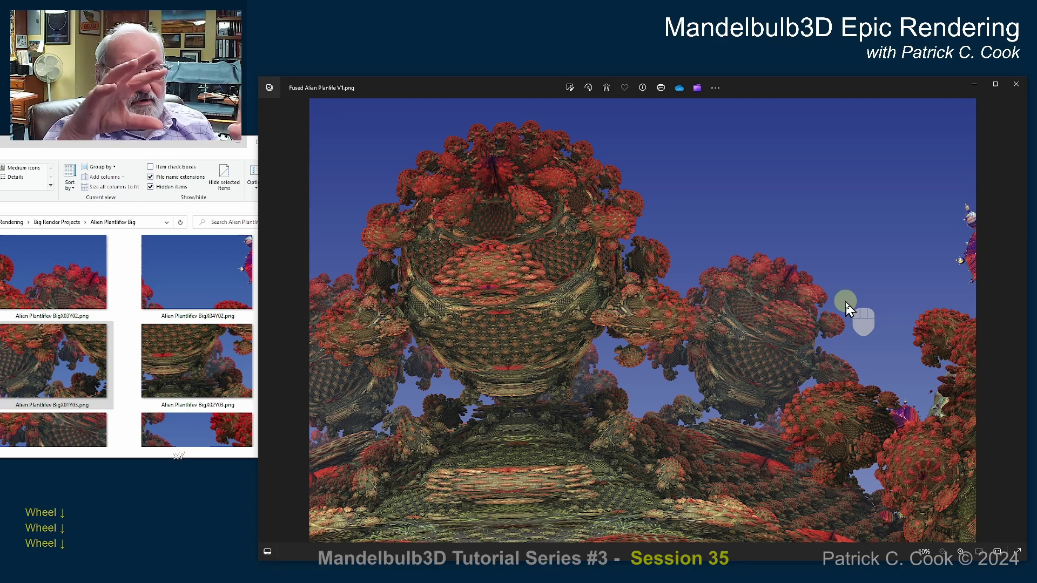
Zoom and pan to a close-up of the dark green ground beneath the central bulb, settling near 54%
scroll(731, 423, "up", 3)
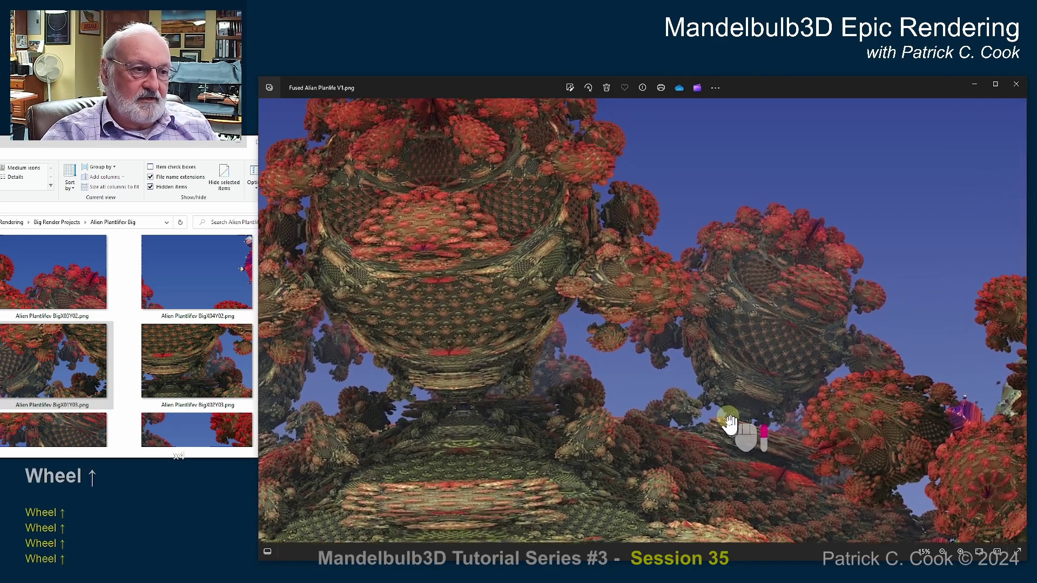
middle_click_drag(723, 419, 834, 341)
scroll(832, 305, "up", 2)
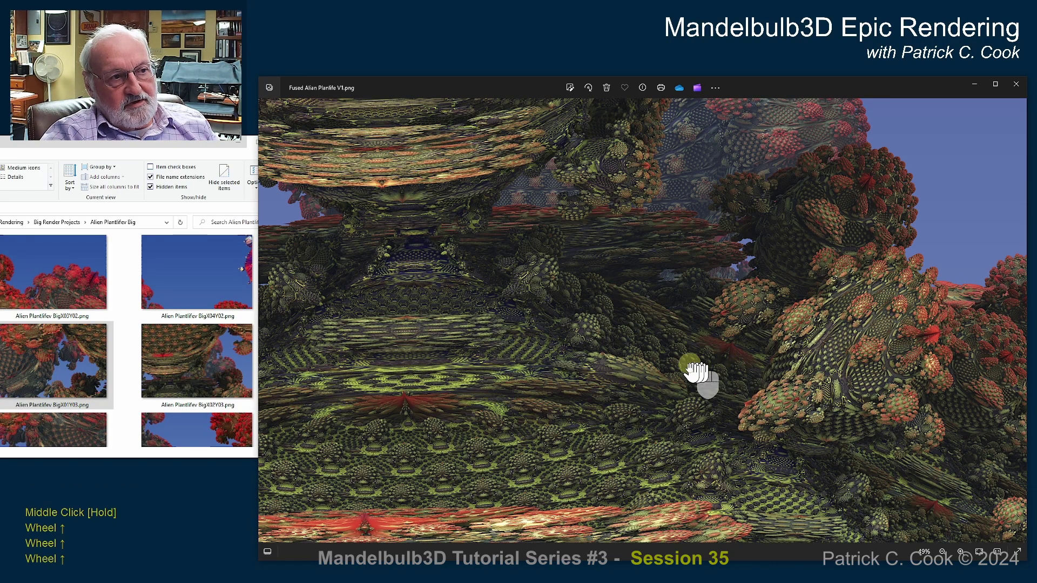
scroll(638, 394, "up", 6)
middle_click_drag(711, 391, 650, 379)
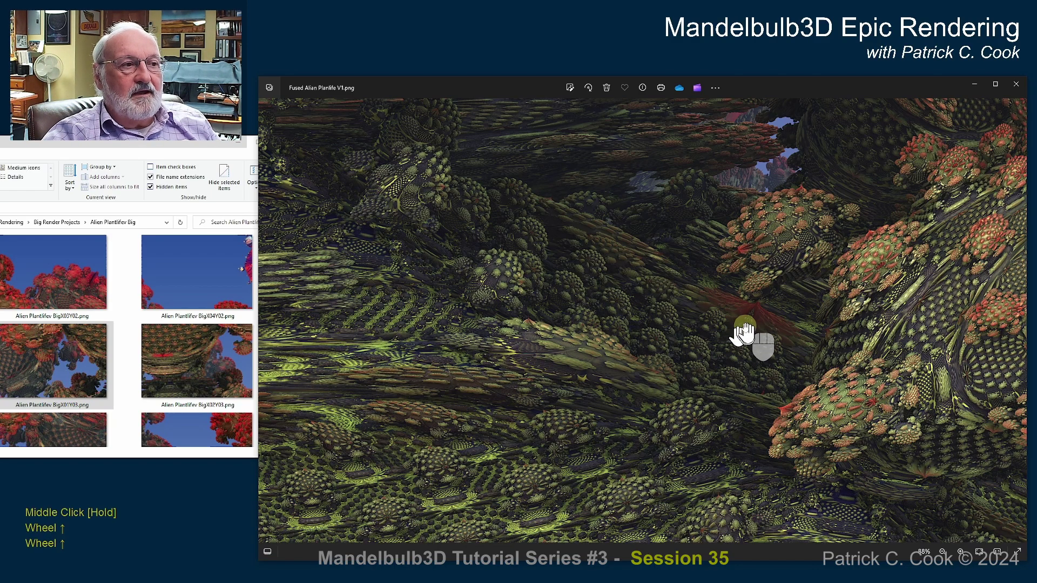
scroll(734, 333, "down", 4)
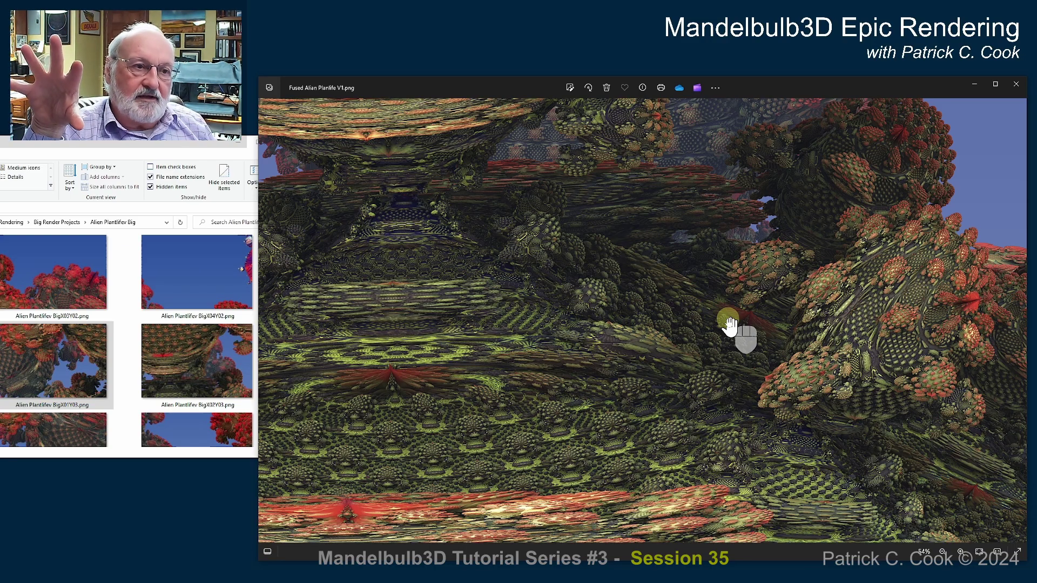
scroll(729, 326, "down", 8)
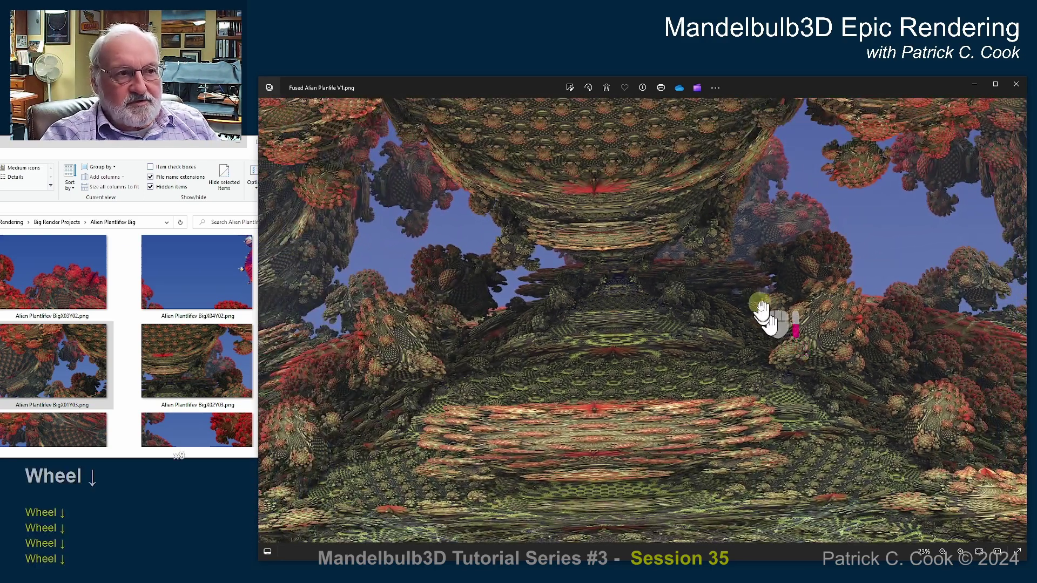
scroll(751, 323, "up", 6)
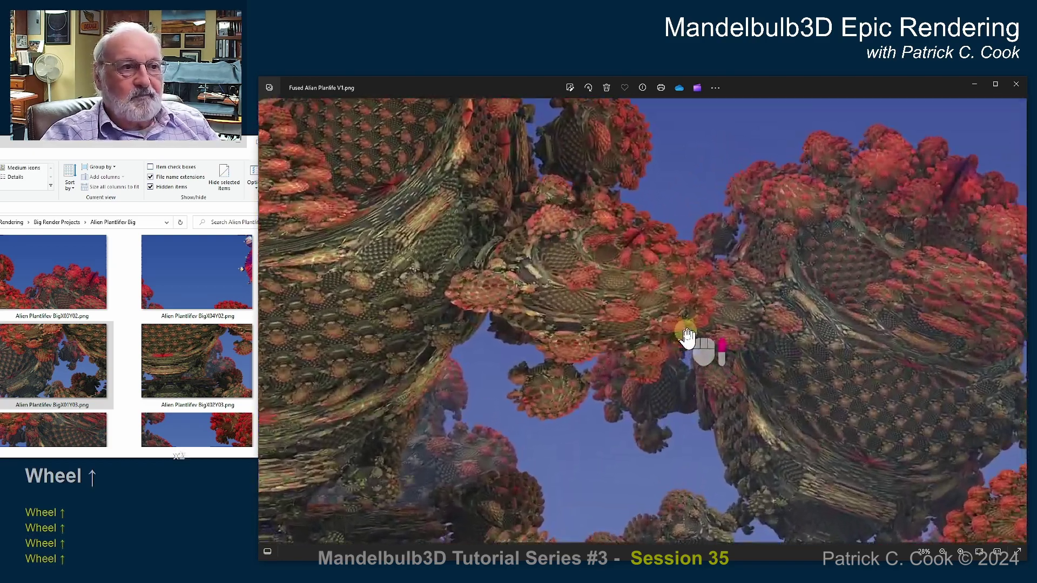
scroll(687, 338, "up", 6)
middle_click_drag(683, 343, 831, 328)
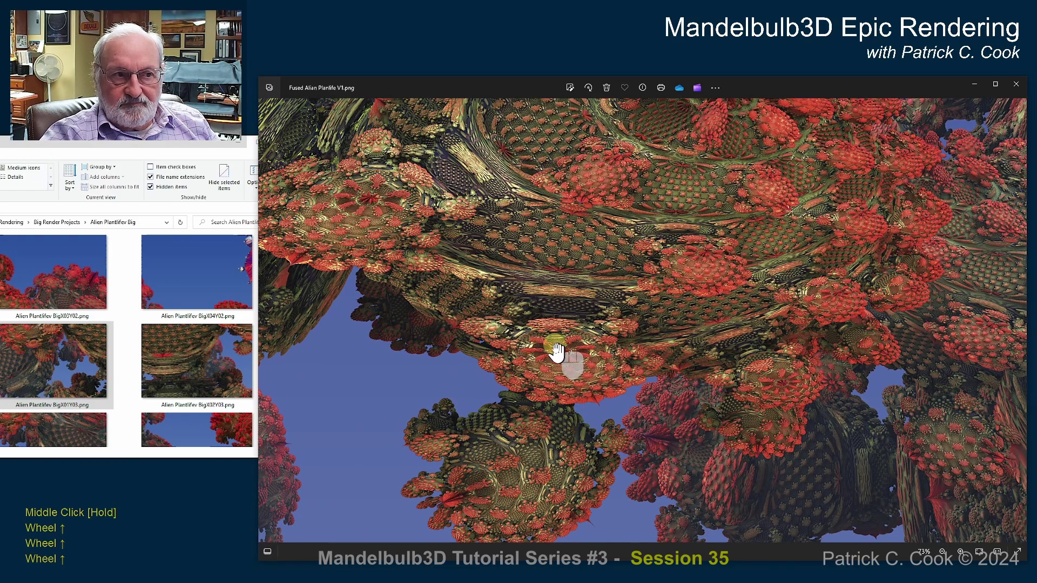
middle_click_drag(594, 370, 826, 348)
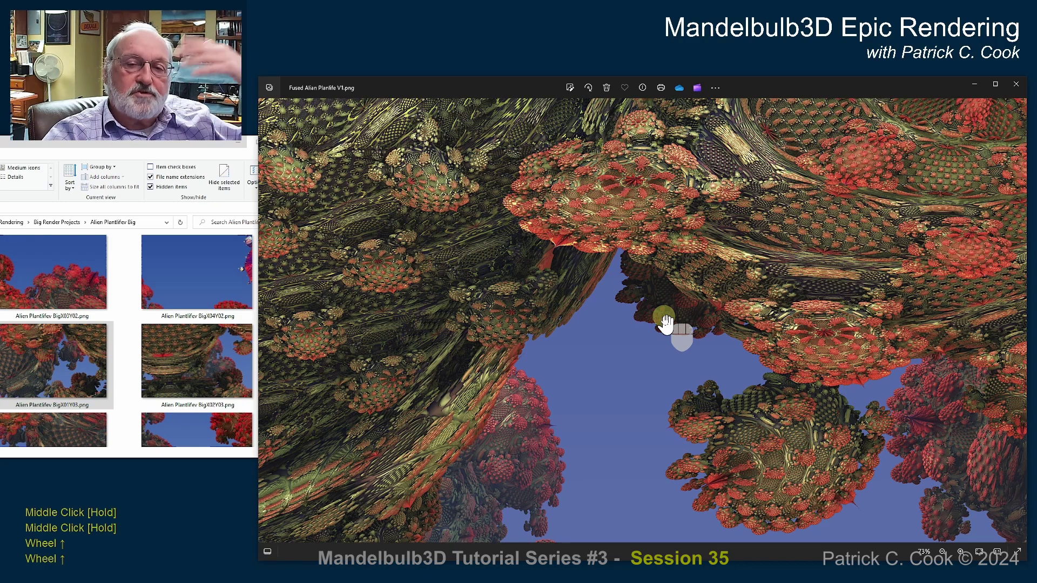
scroll(716, 353, "down", 1)
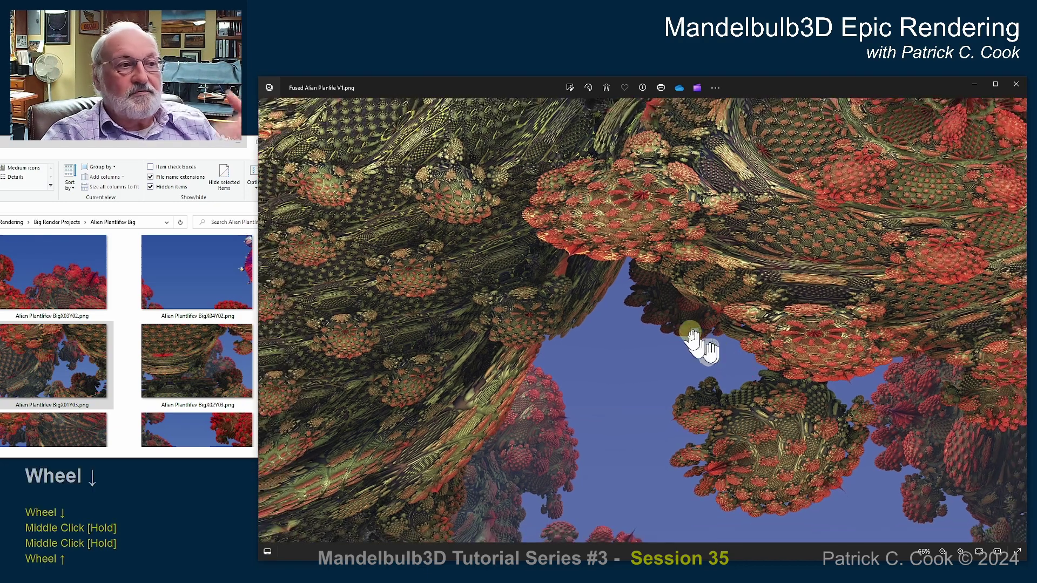
middle_click_drag(563, 342, 852, 259)
scroll(731, 394, "down", 3)
middle_click(729, 397)
middle_click_drag(729, 397, 723, 342)
scroll(795, 343, "up", 4)
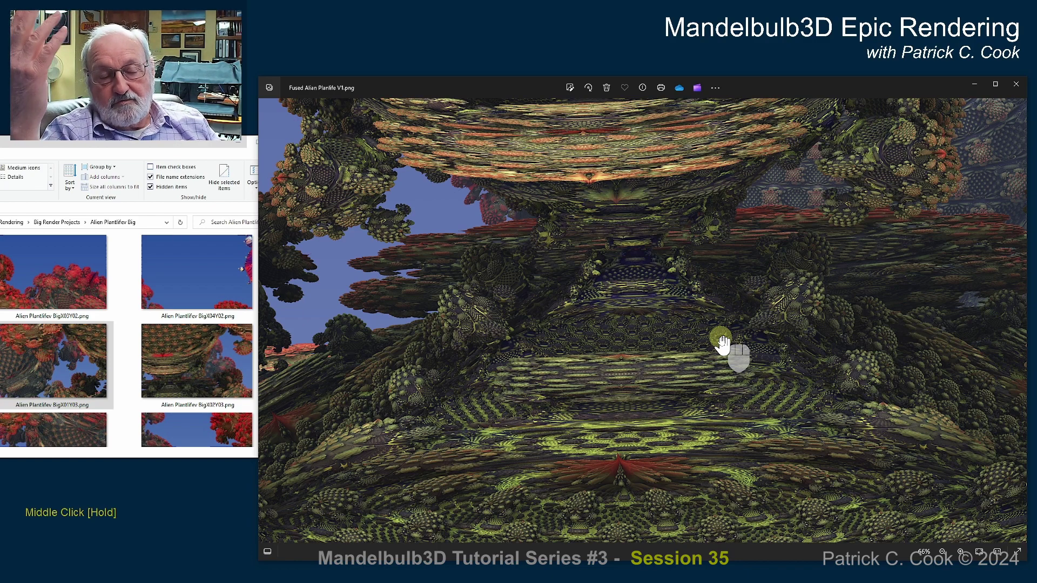
Pan and zoom around the central bulb's body and the textured ground below it
scroll(723, 343, "down", 4)
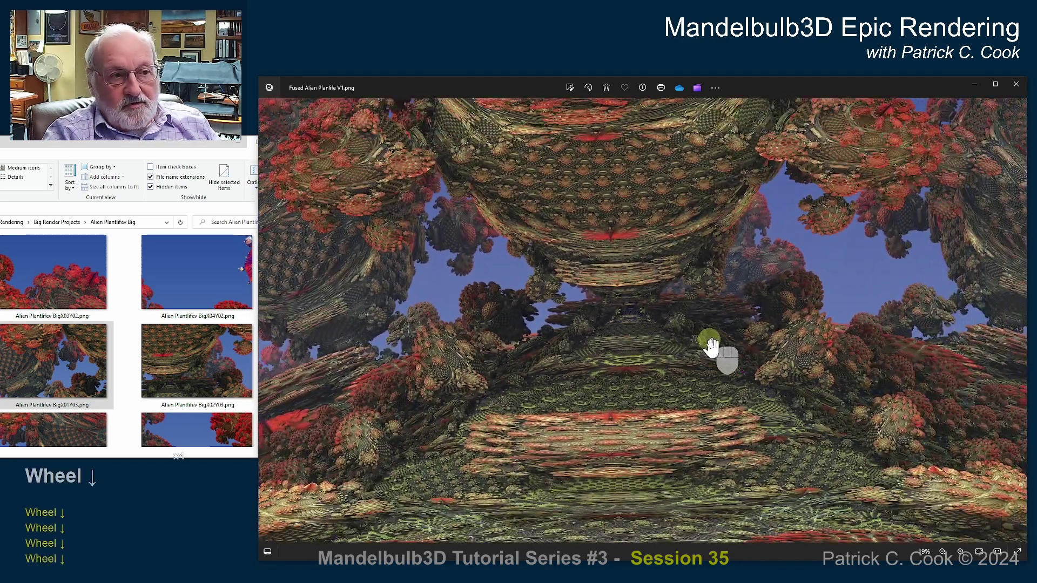
middle_click_drag(711, 346, 670, 378)
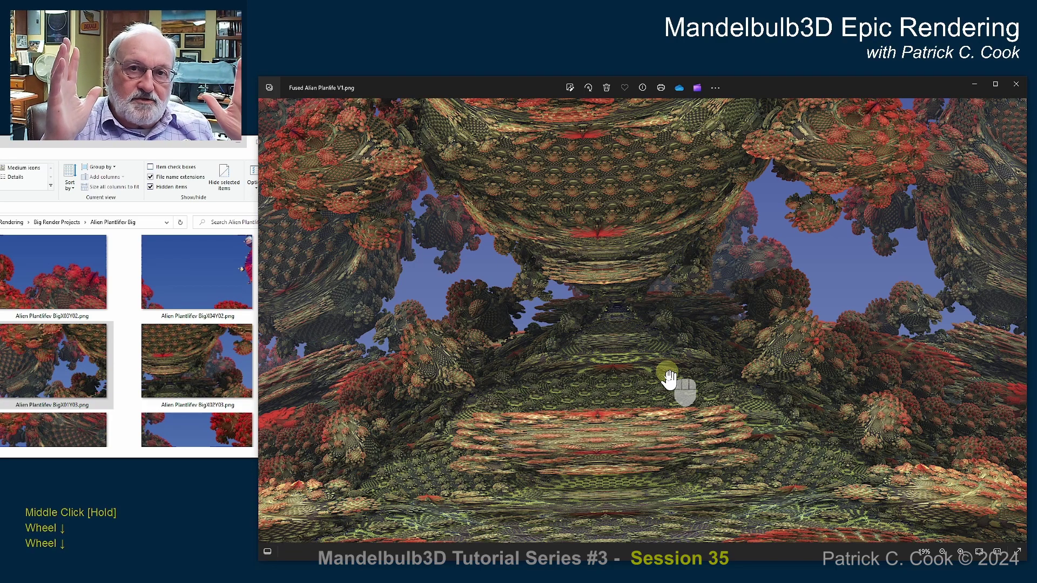
scroll(670, 335, "up", 4)
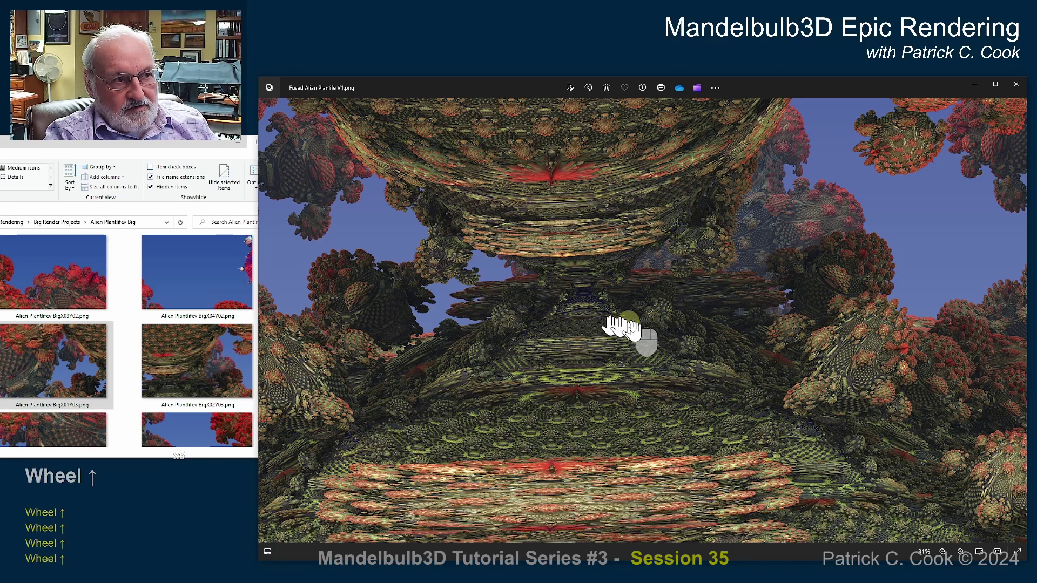
middle_click_drag(672, 324, 699, 491)
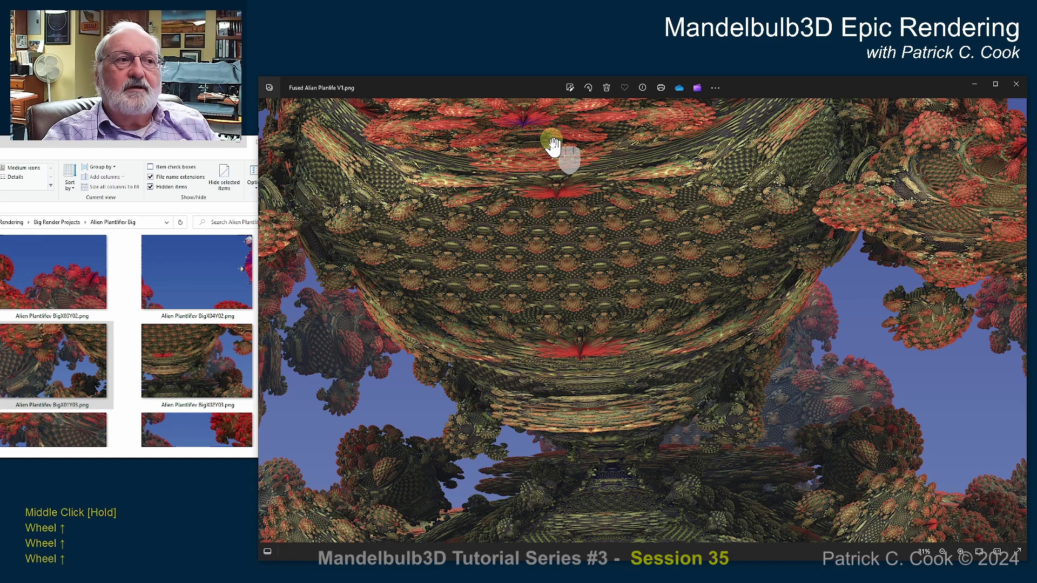
middle_click_drag(800, 437, 754, 238)
scroll(747, 296, "up", 6)
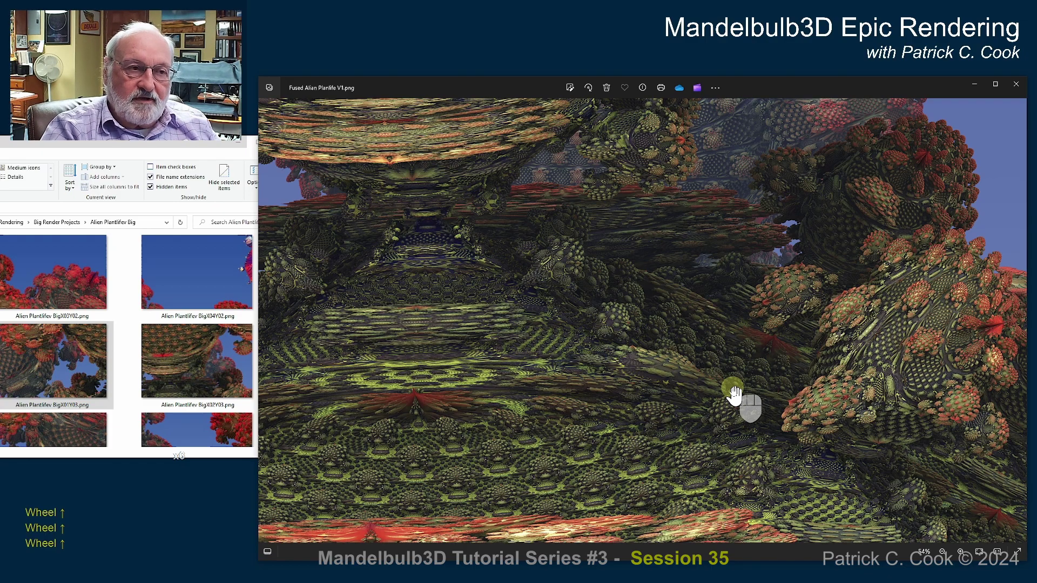
Zoom back out to 10%, taking in the left-side growths along the way
scroll(735, 393, "down", 4)
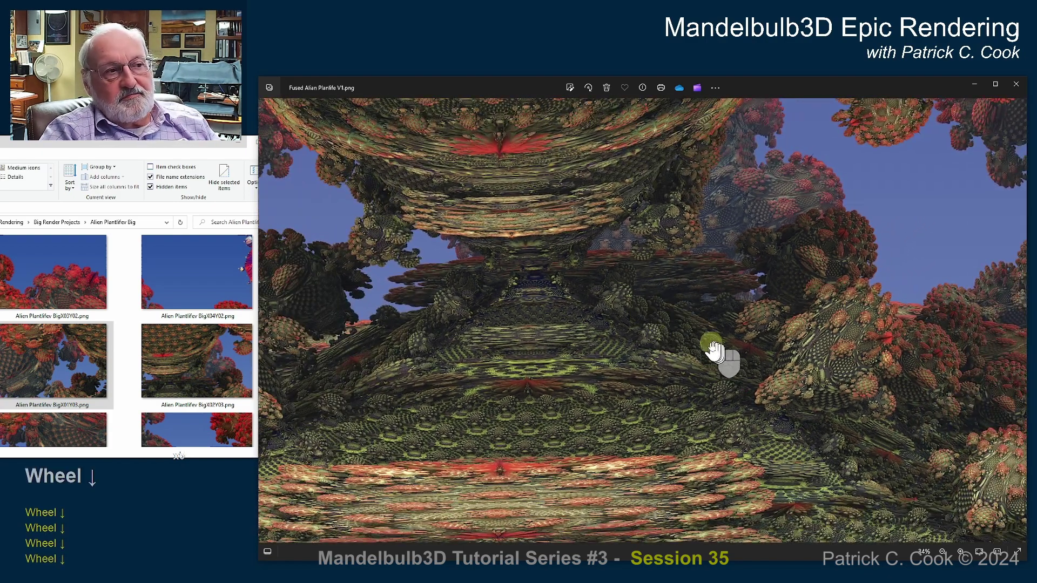
middle_click_drag(537, 308, 769, 304)
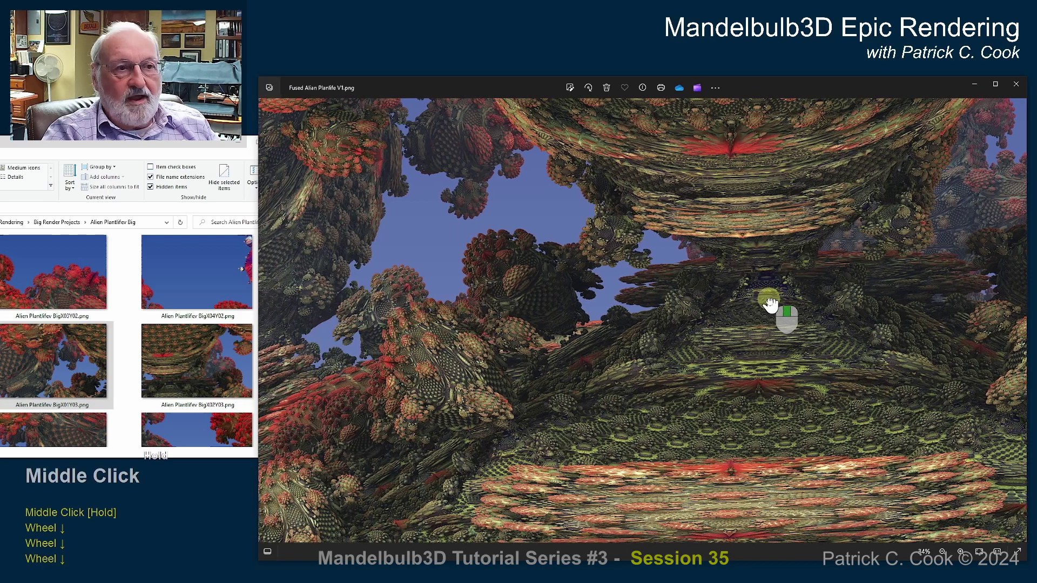
scroll(764, 308, "down", 6)
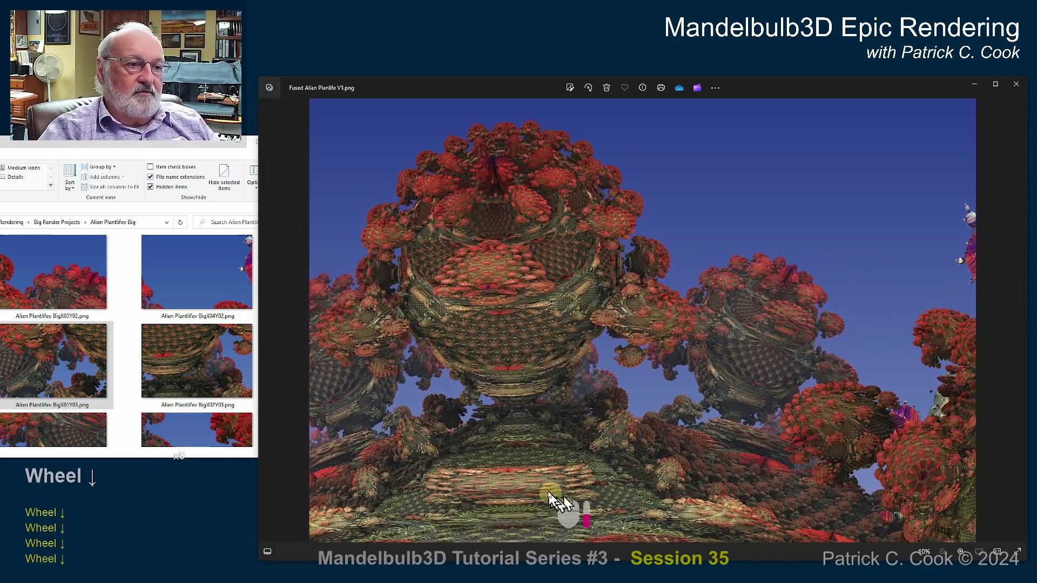